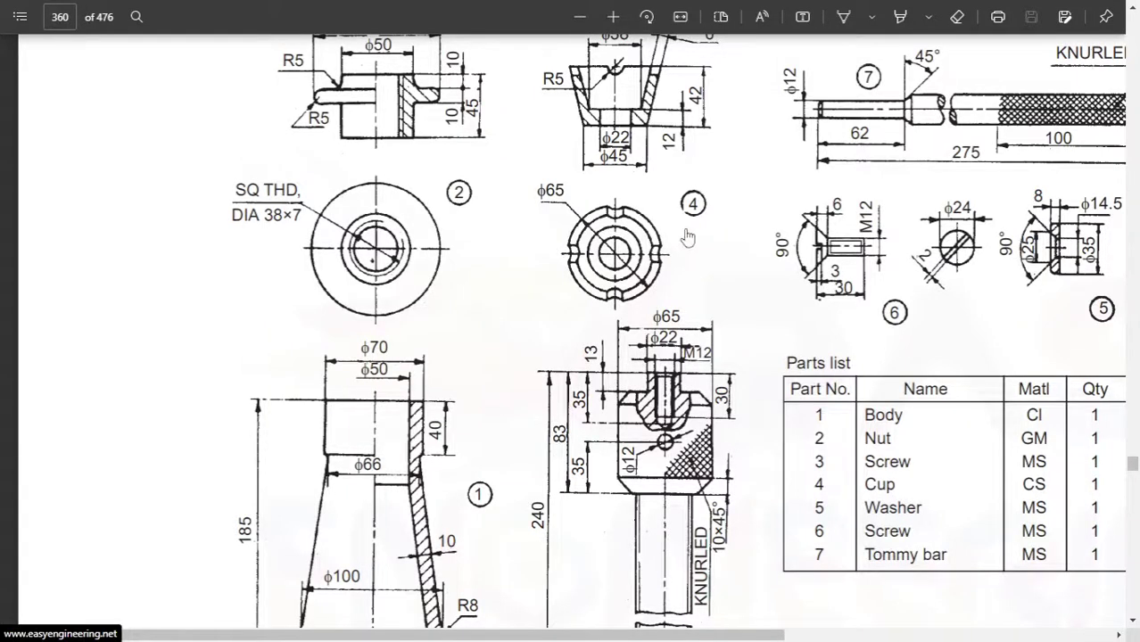
Examine the part 4 cup views in the PDF drawing, switch to SOLIDWORKS and check the document's unit system.
scroll(688, 236, "up", 1)
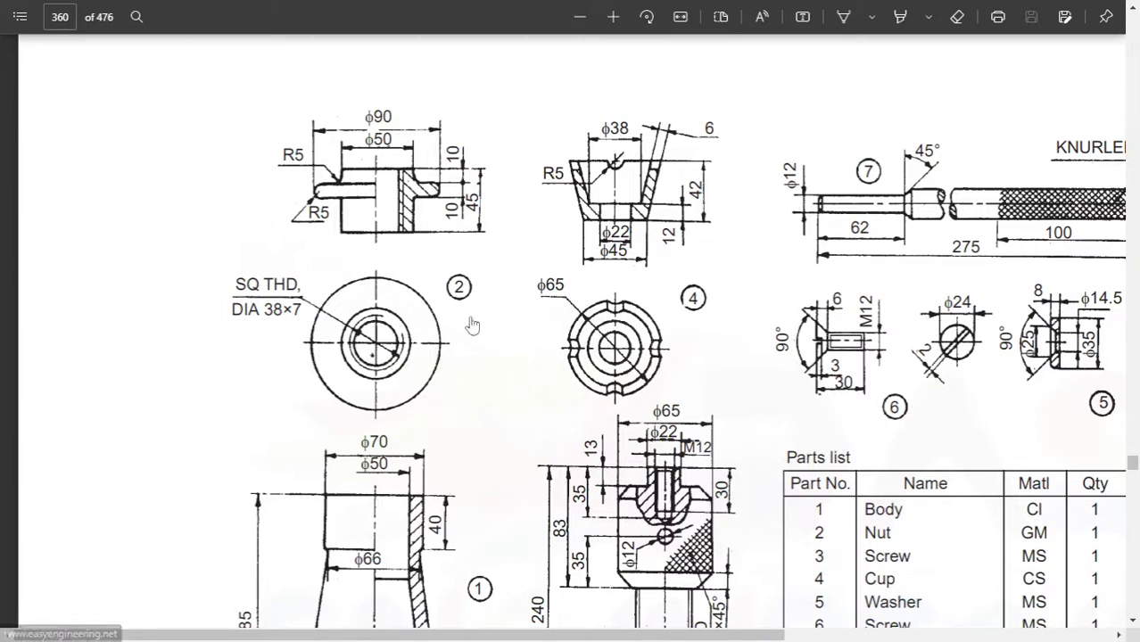
key("alt+Tab")
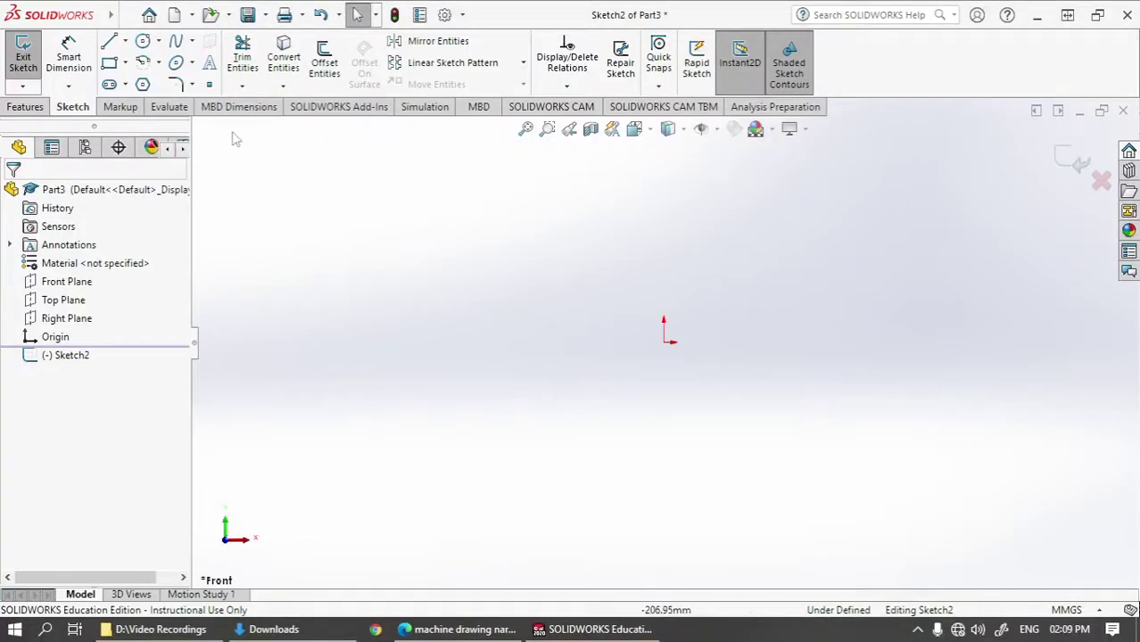
left_click(1069, 609)
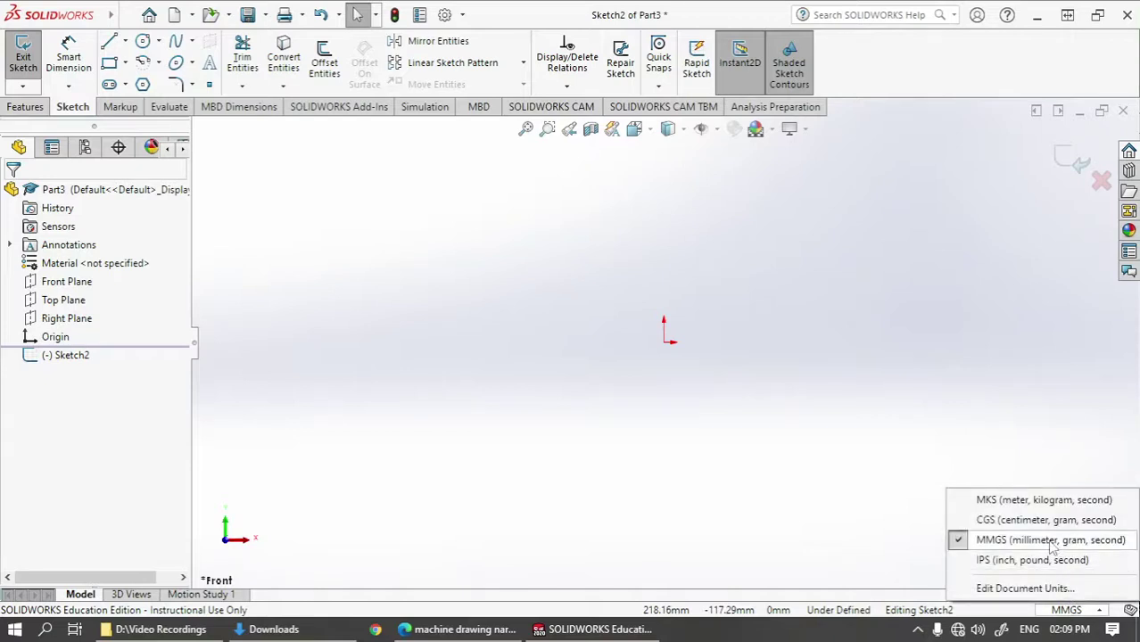
left_click(802, 269)
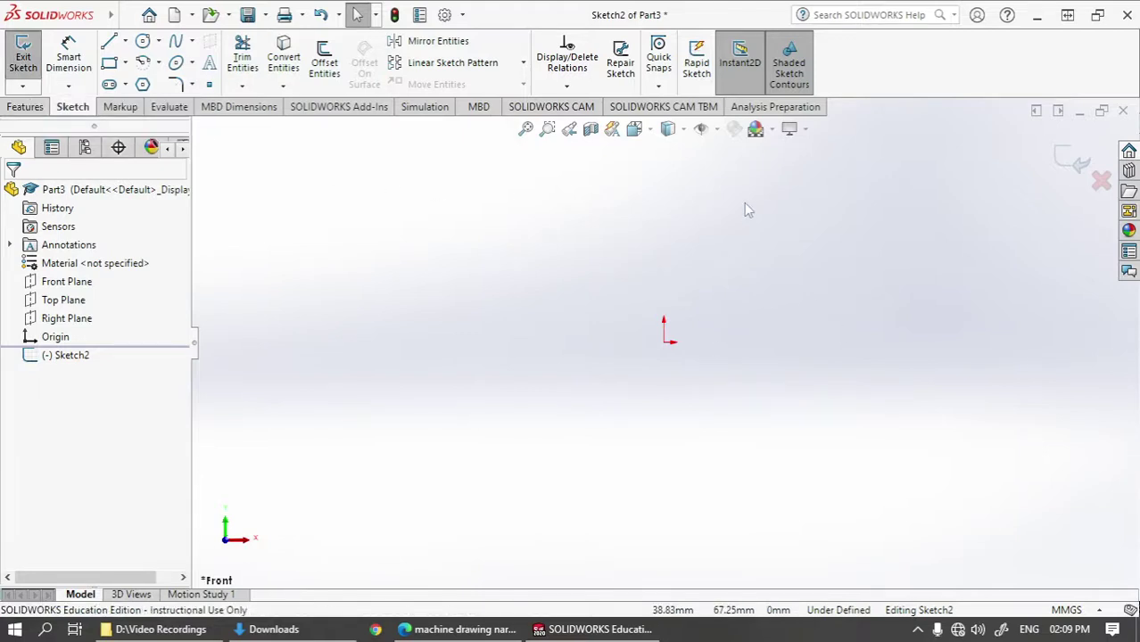
Draw a vertical centerline about 90 mm long upward from the origin.
left_click(126, 42)
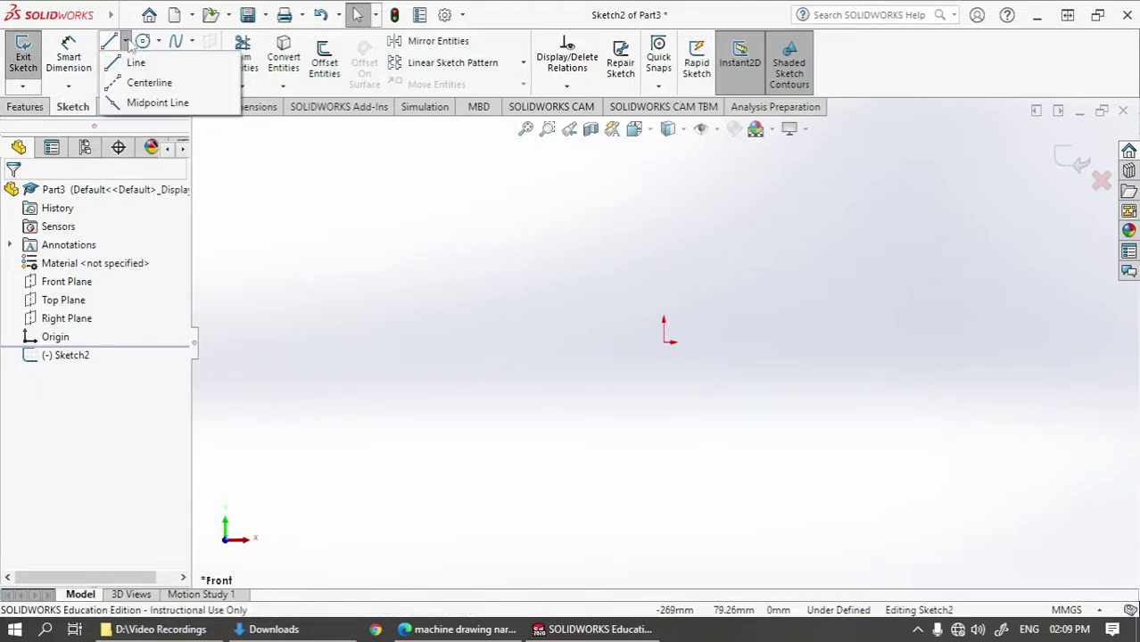
left_click(132, 82)
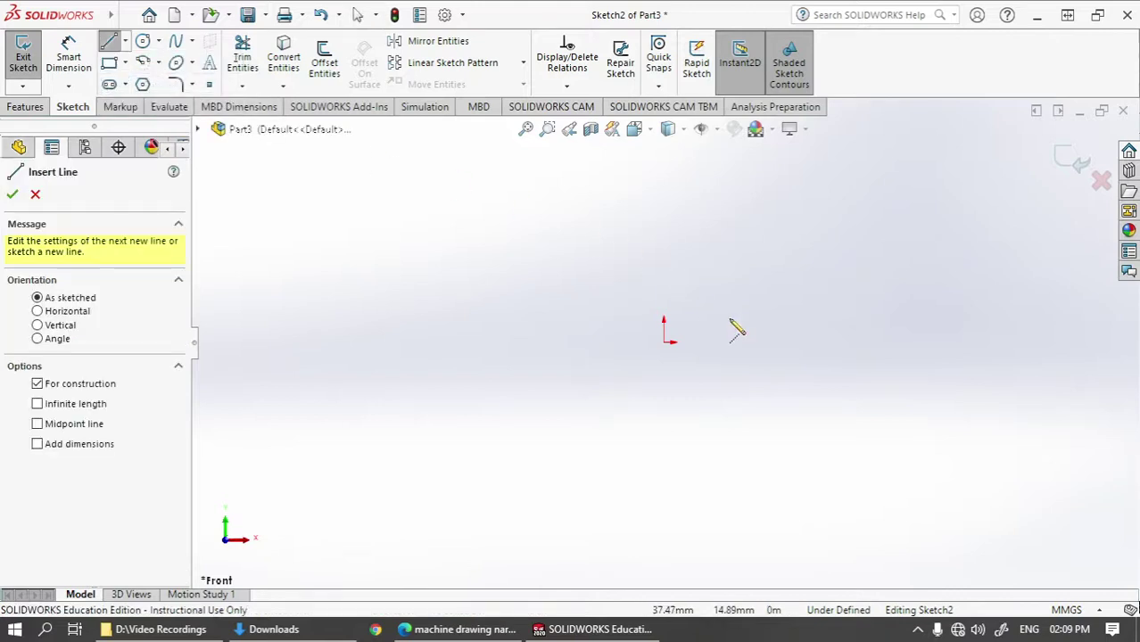
left_click(663, 342)
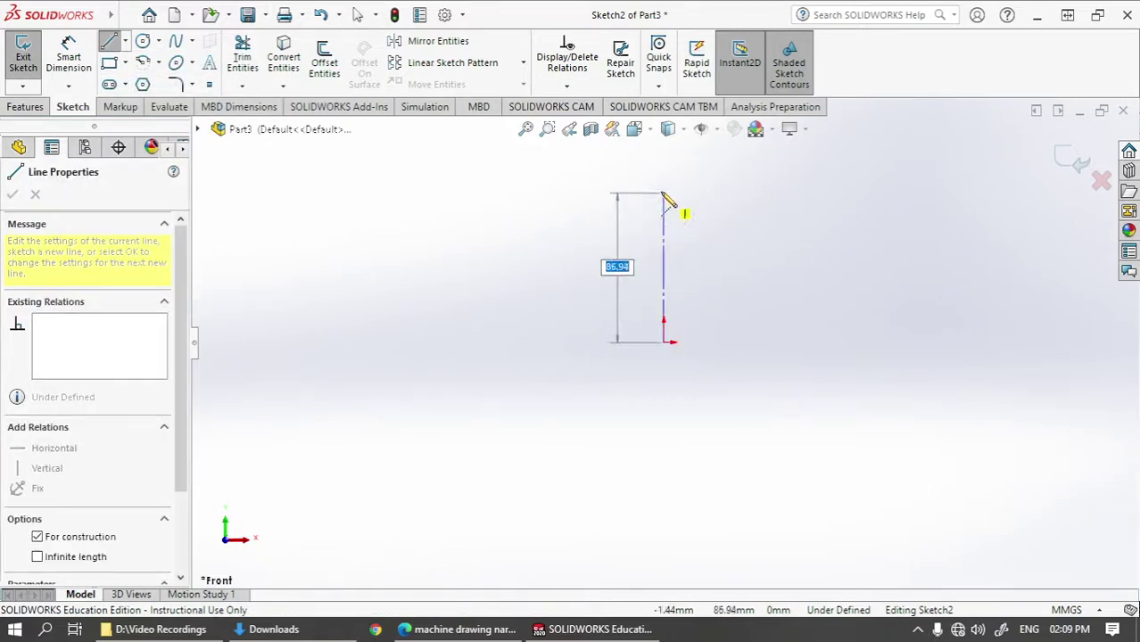
left_click(663, 190)
key("Escape")
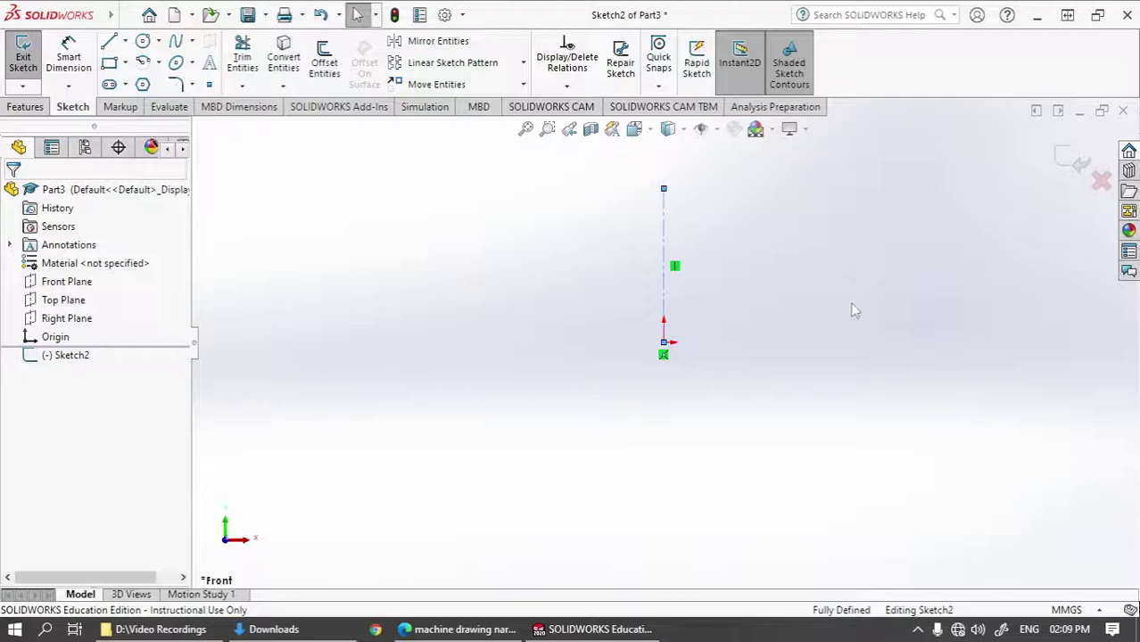
Sketch the cup's closed half-section beside the centerline, with its base level with the origin, parallel slanted walls, a flat rim and a stepped floor.
key("alt+Tab")
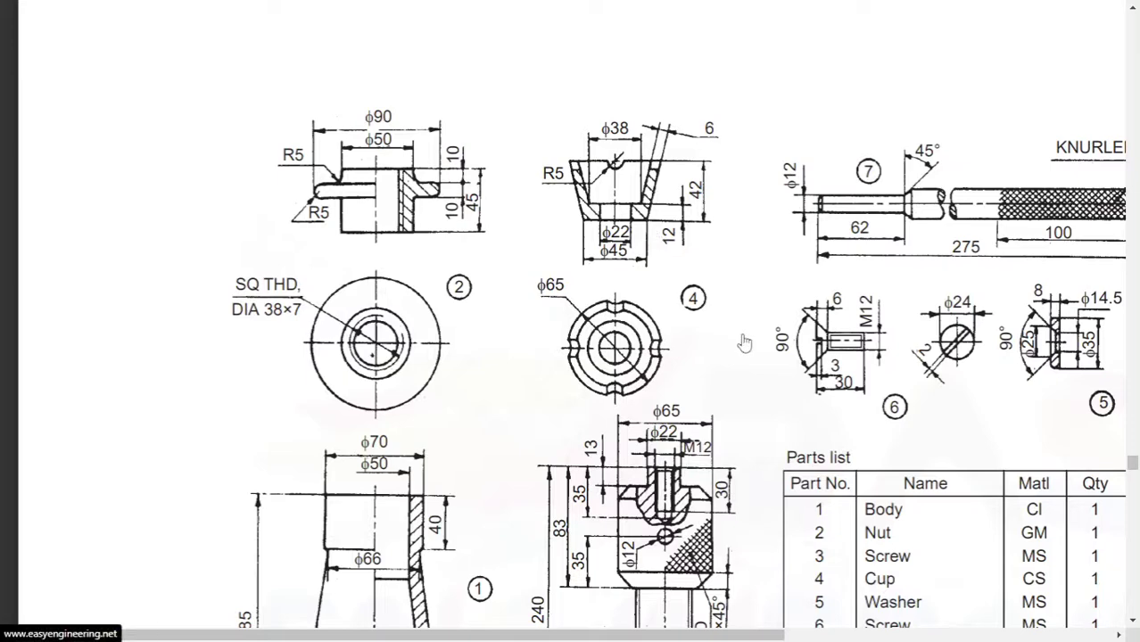
key("alt+Tab")
key("Tab")
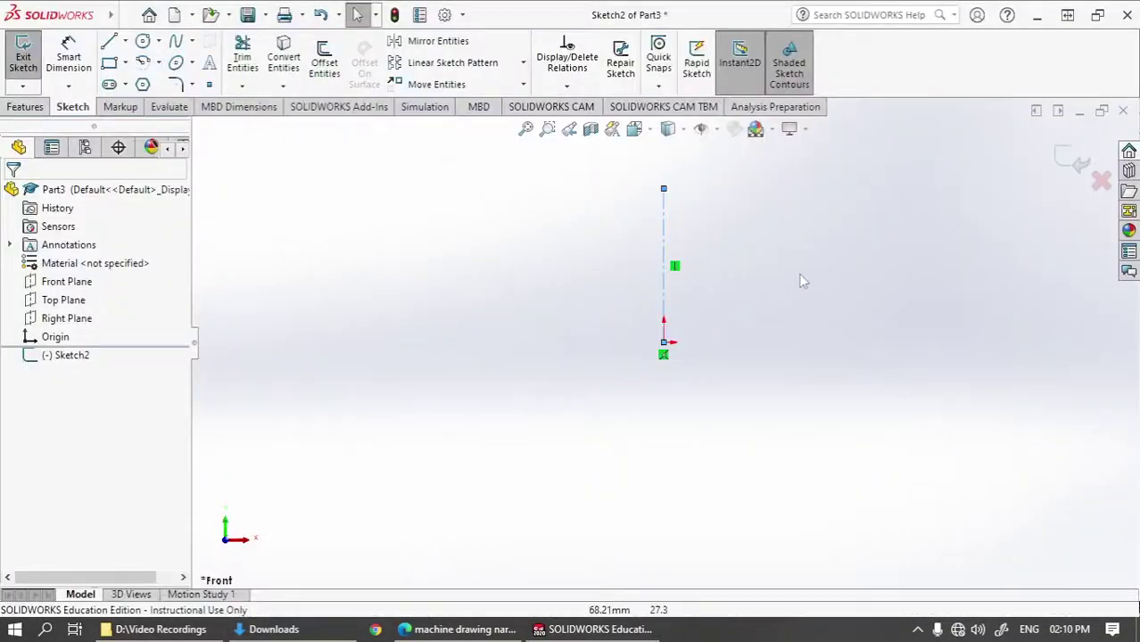
left_click(109, 42)
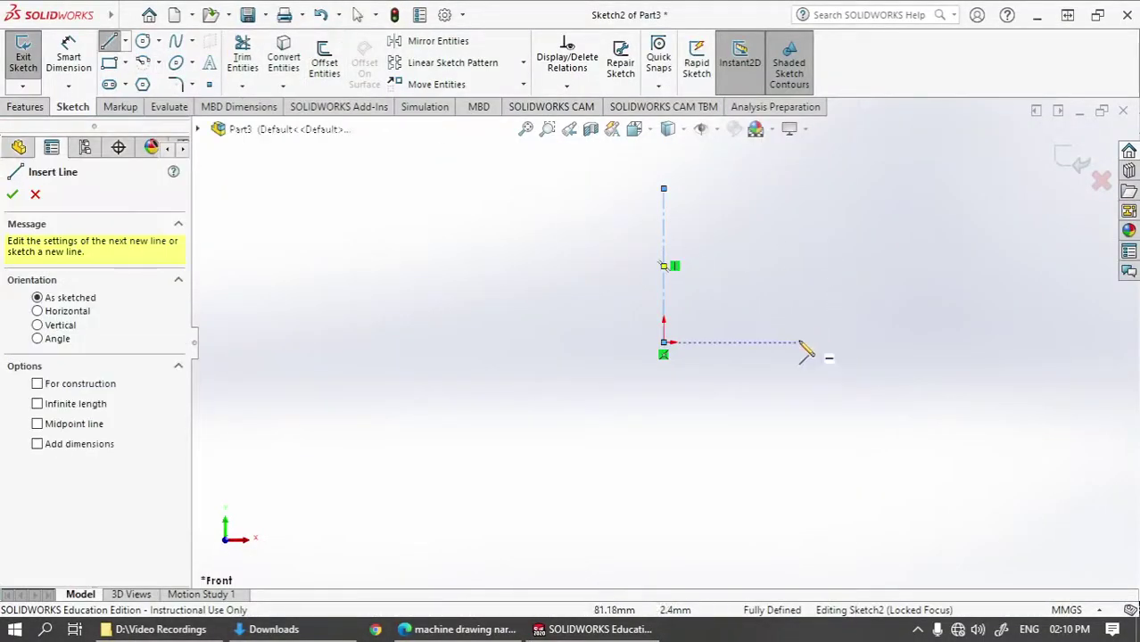
left_click(733, 343)
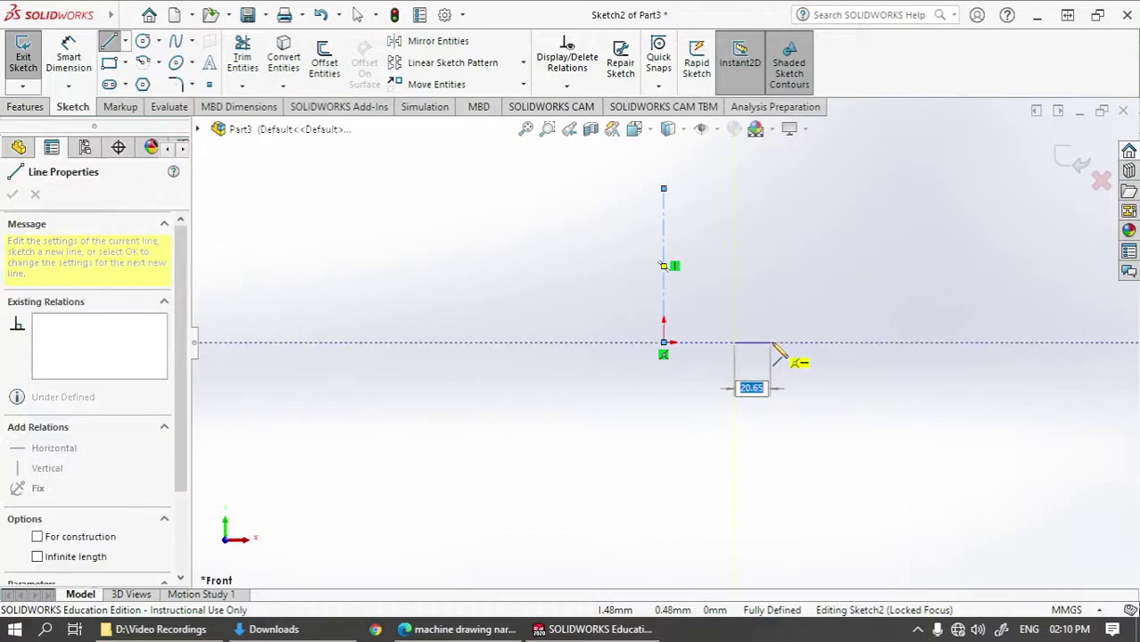
left_click(789, 342)
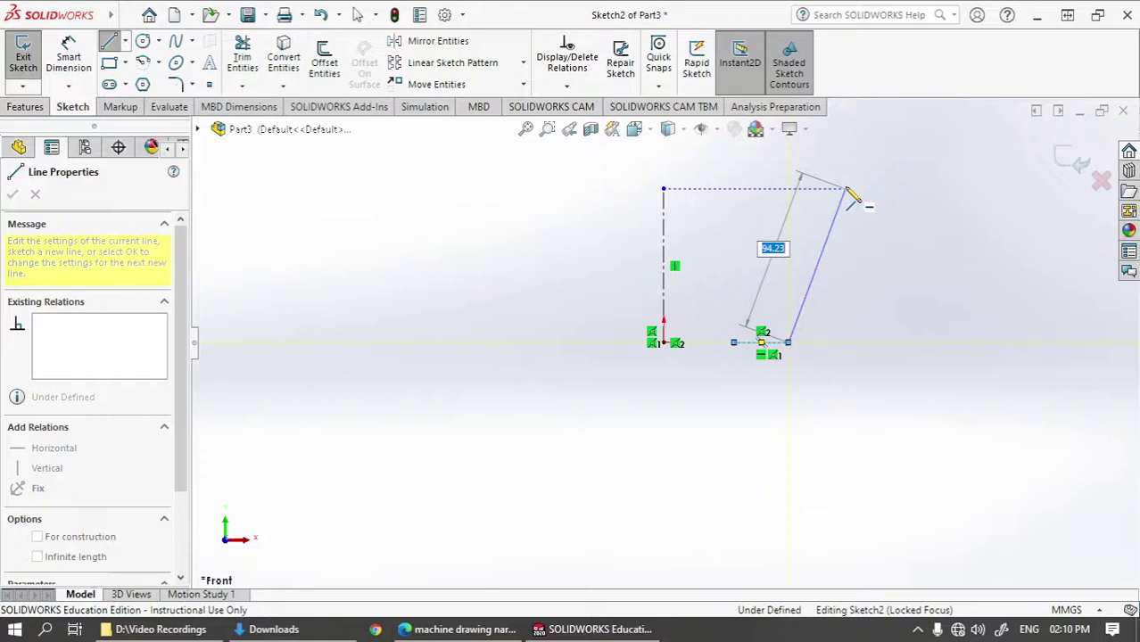
left_click(845, 189)
left_click(806, 189)
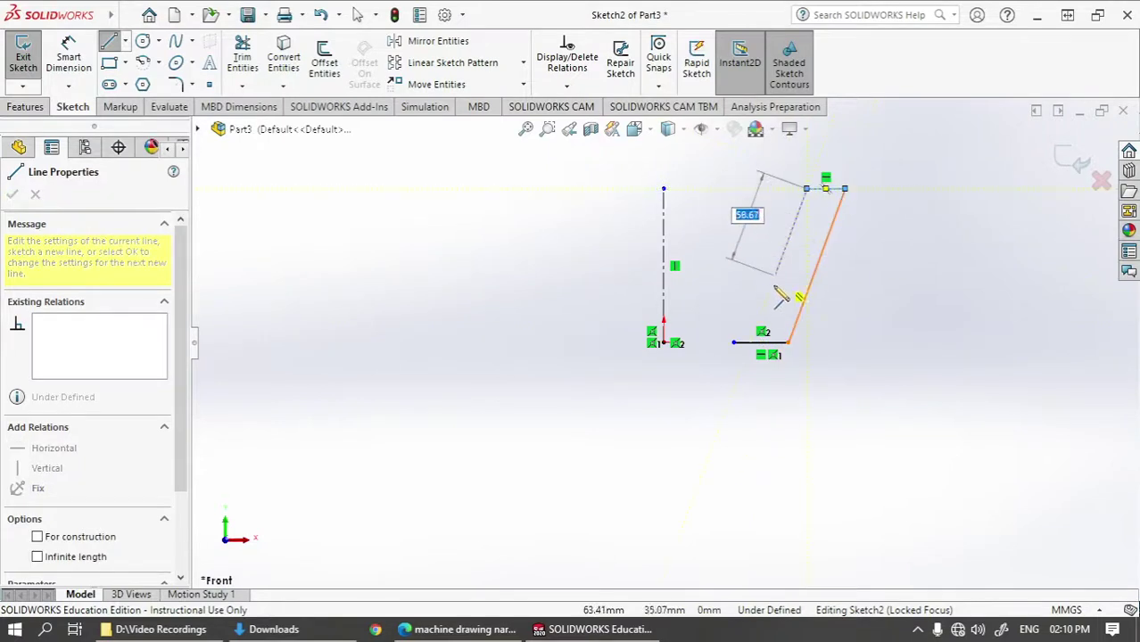
left_click(772, 280)
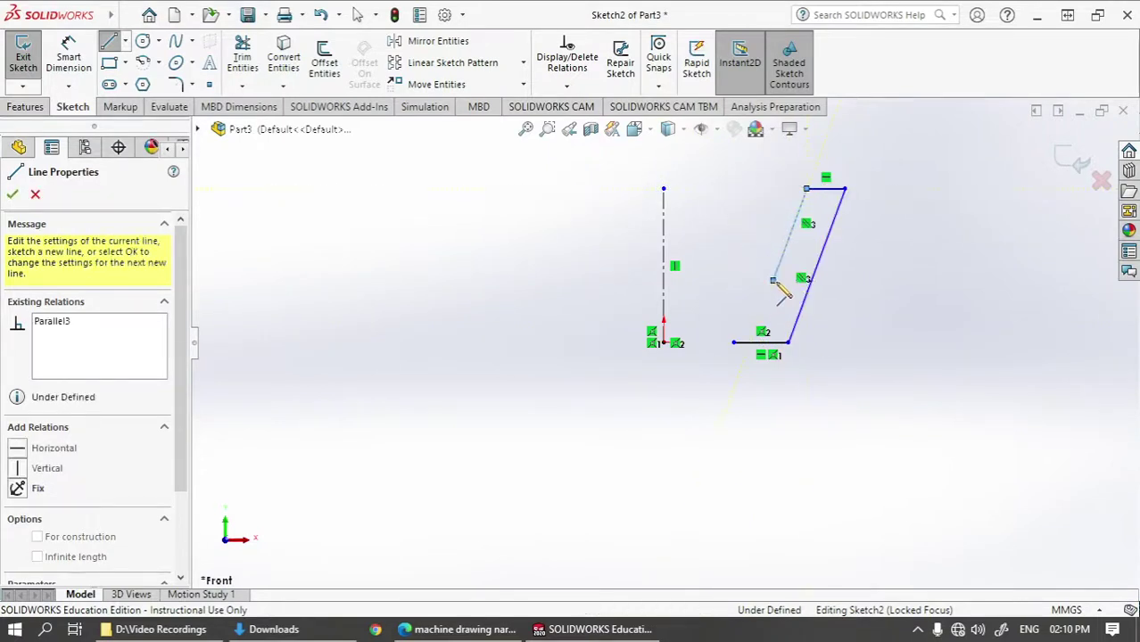
left_click(733, 280)
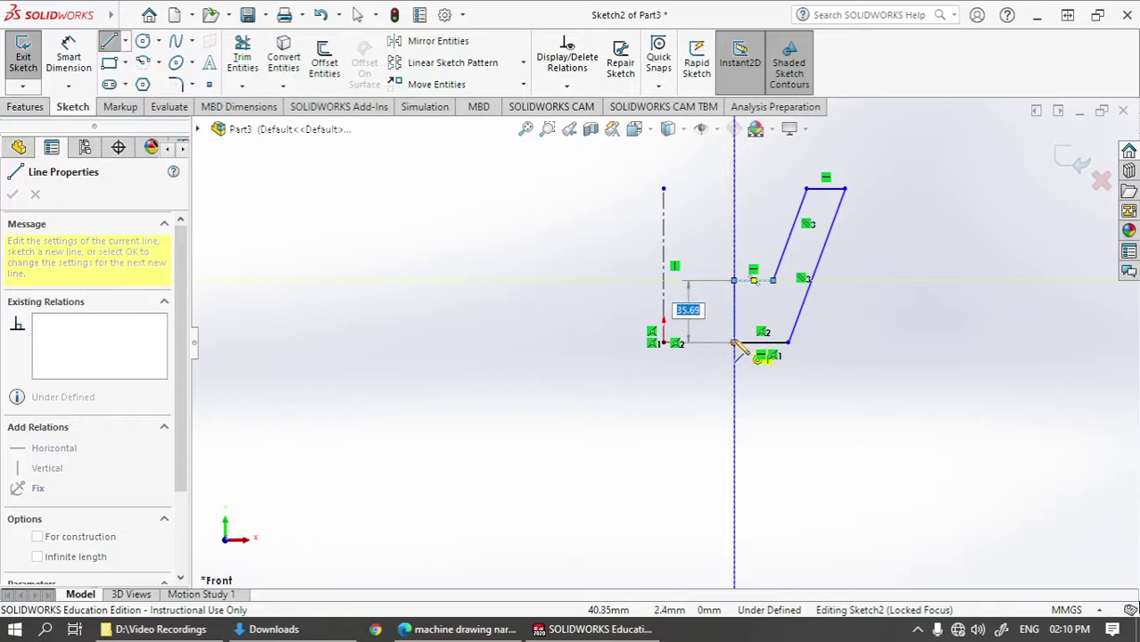
left_click(733, 343)
key("Escape")
Consult the cup drawing and dimension the height of the profile's vertical bore edge as 12 mm.
scroll(814, 167, "down", 3)
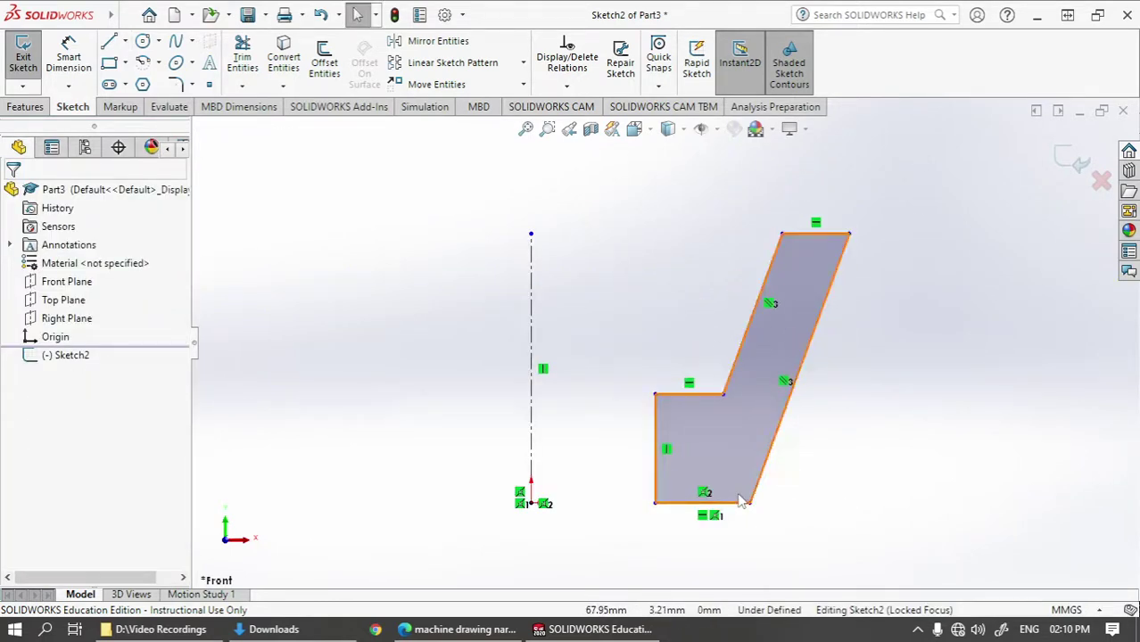
key("alt+Tab")
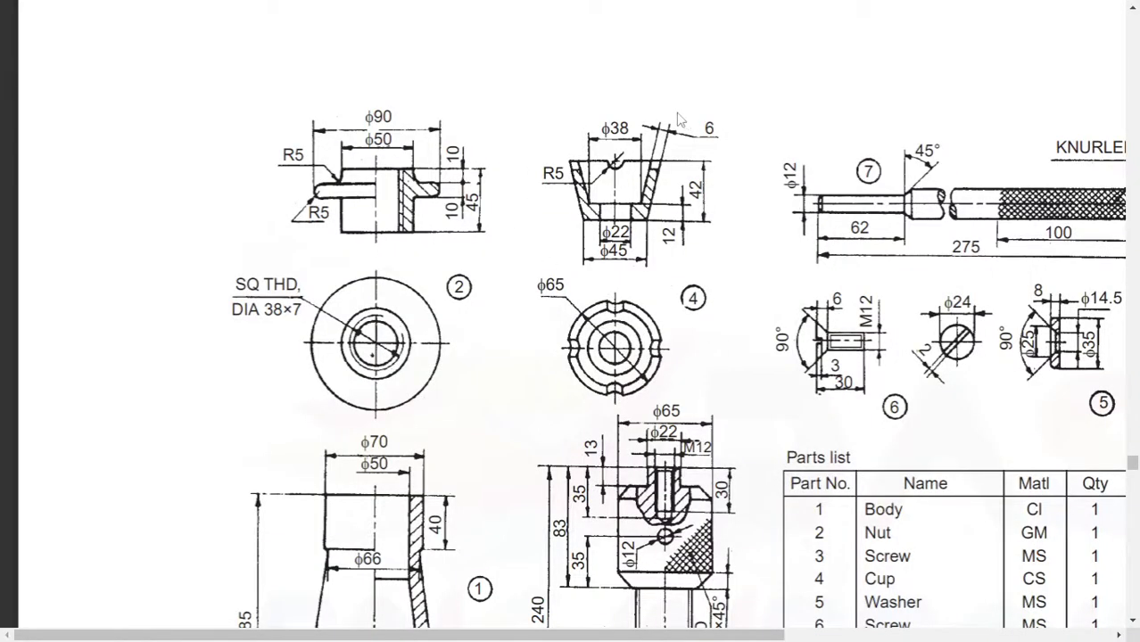
key("alt+Tab")
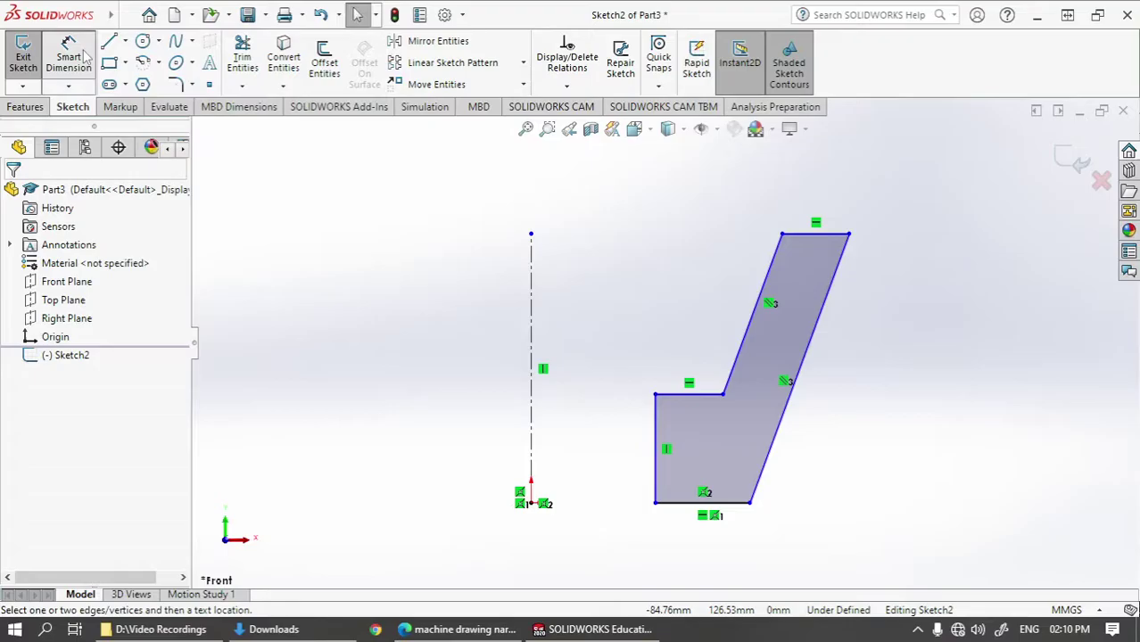
key("alt+Tab")
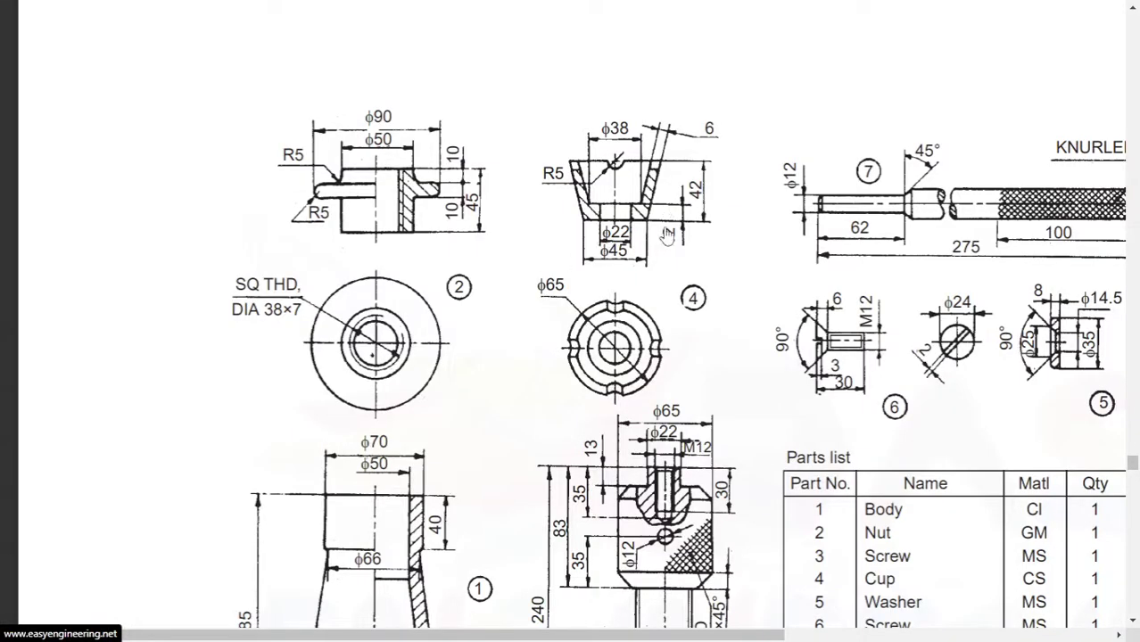
key("alt+Tab")
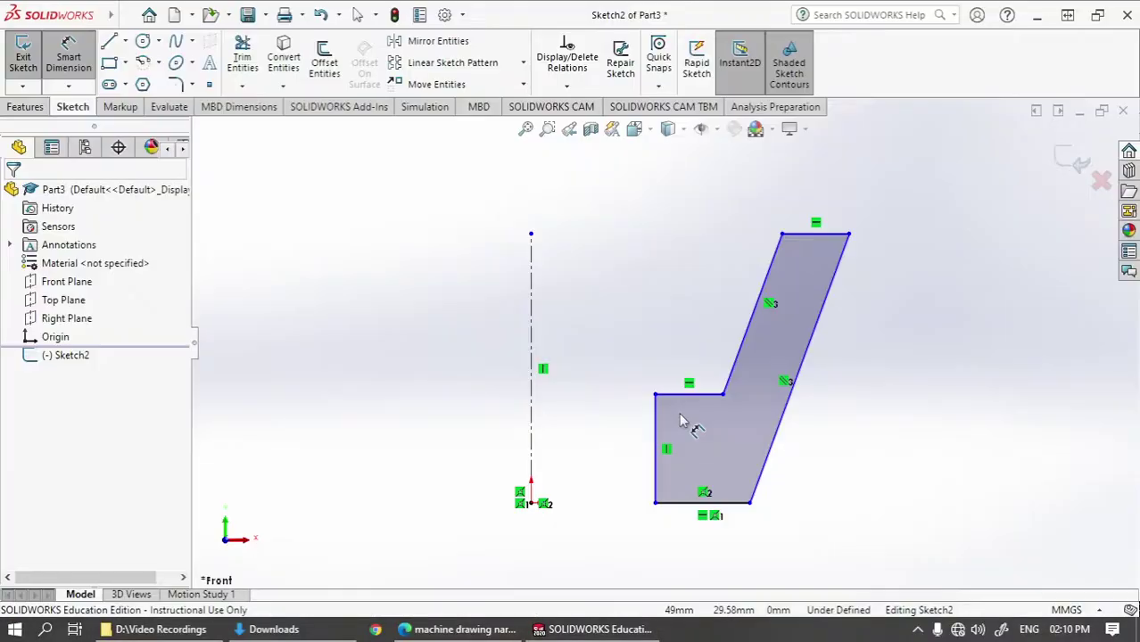
left_click(660, 426)
left_click(864, 451)
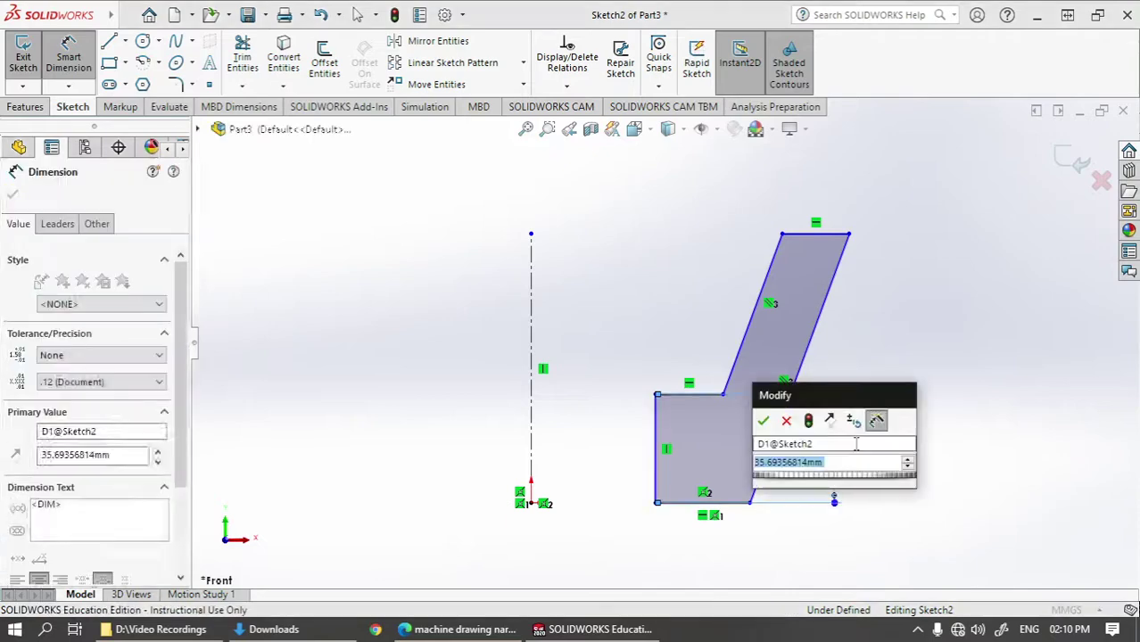
type("12")
key("Return")
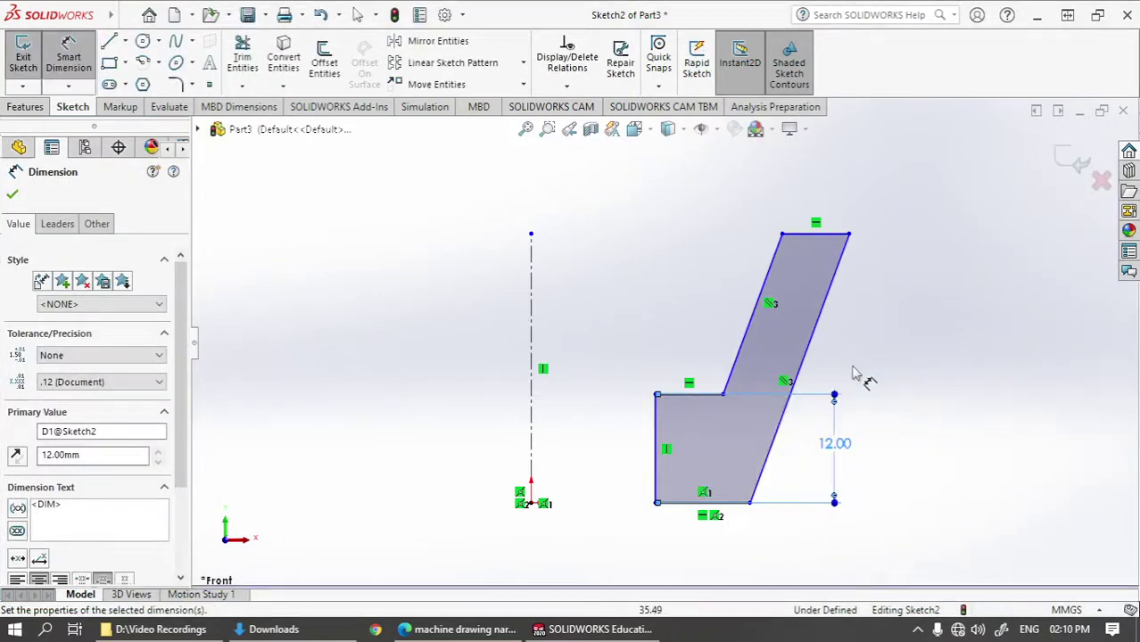
Dimension the overall height between the profile's rim and base lines as 42 mm.
left_click(820, 244)
left_click(687, 502)
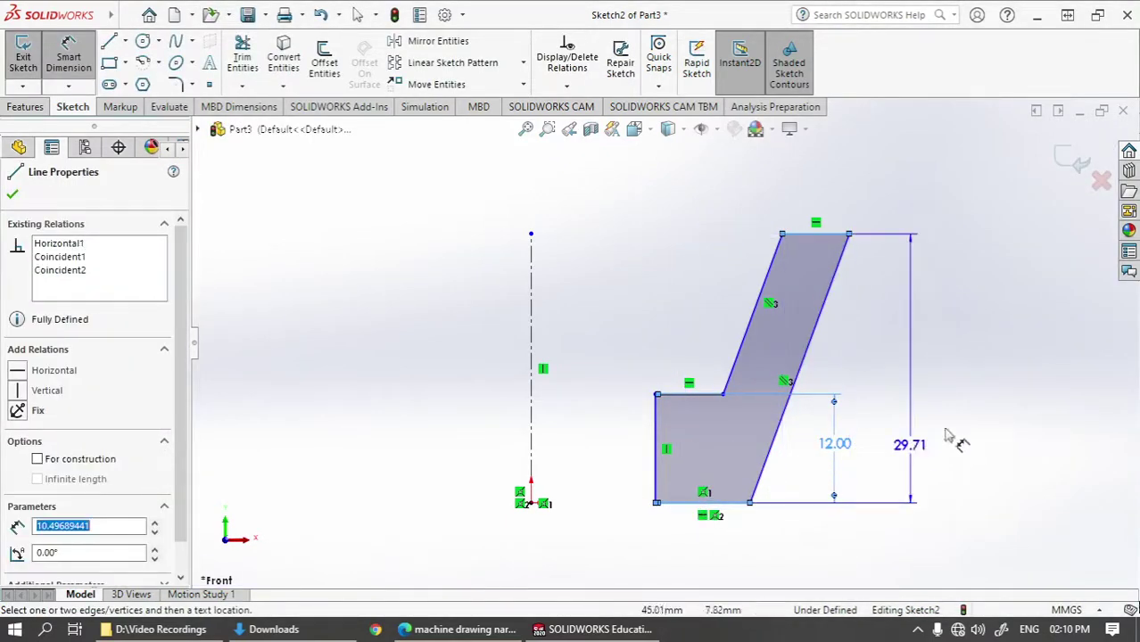
left_click(954, 419)
type("42")
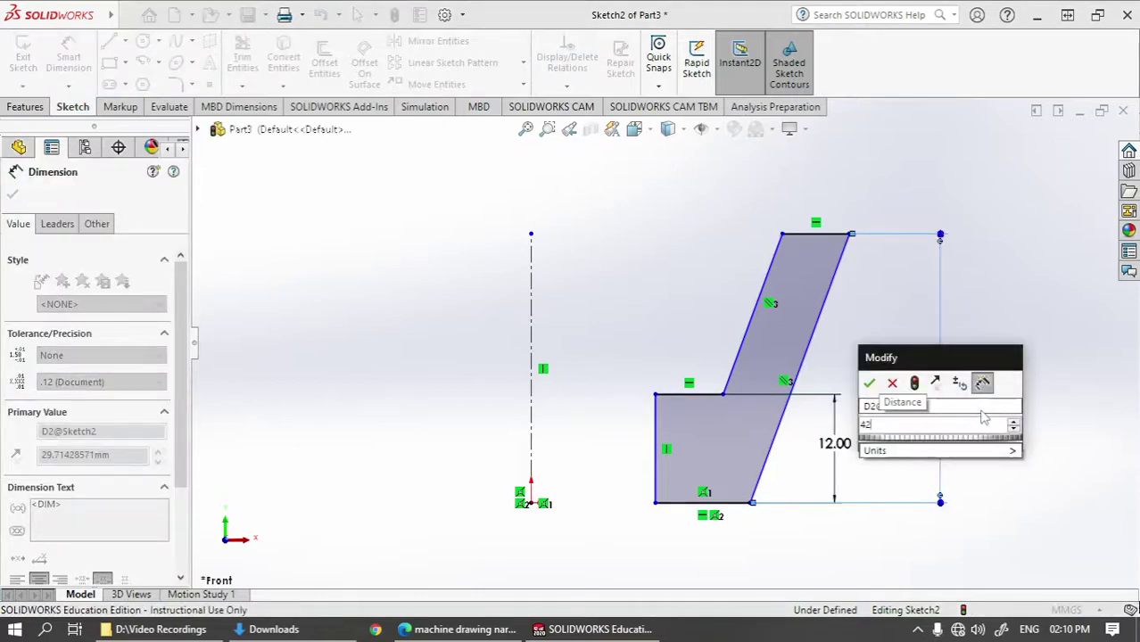
key("Return")
Dimension the bore edge as a 22 mm diameter across the centerline.
scroll(954, 433, "up", 4)
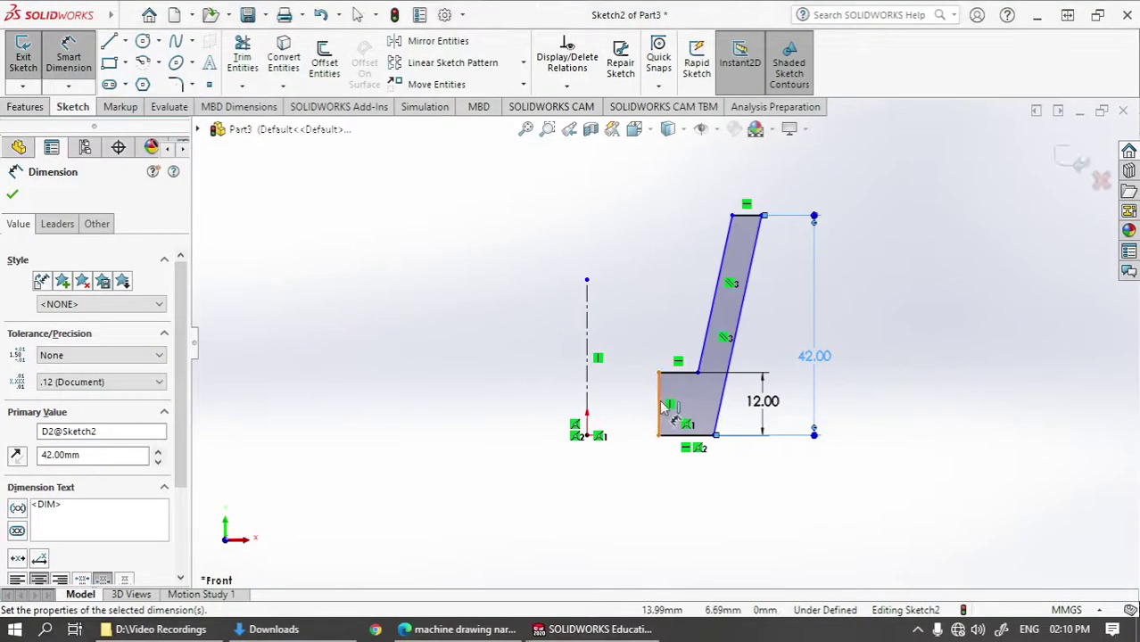
left_click(587, 392)
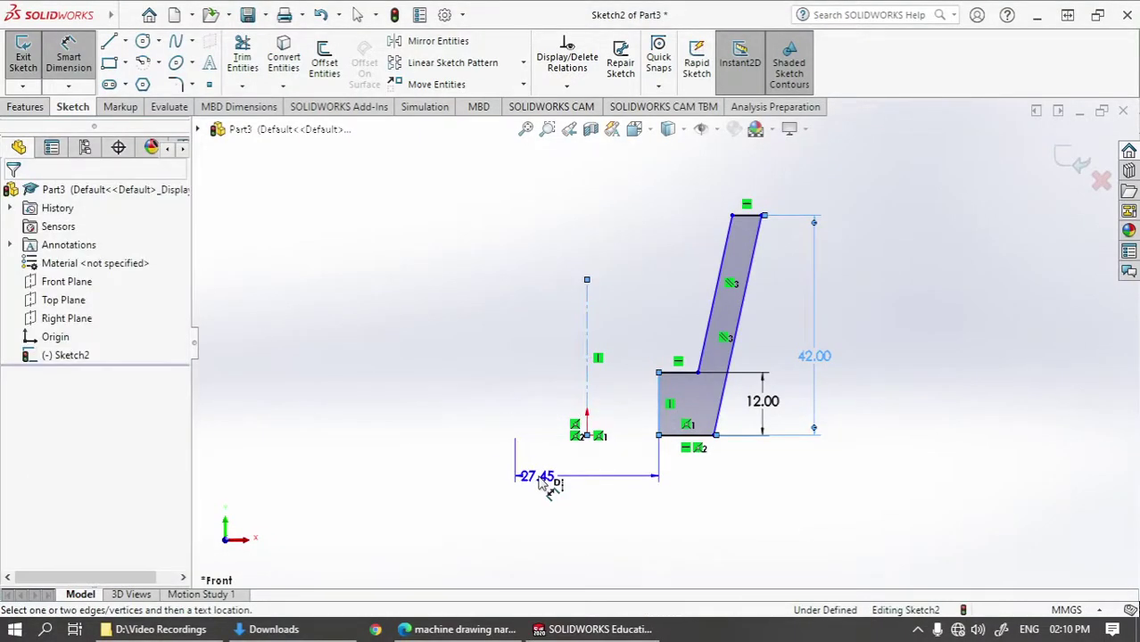
left_click(541, 482)
type("22")
key("Return")
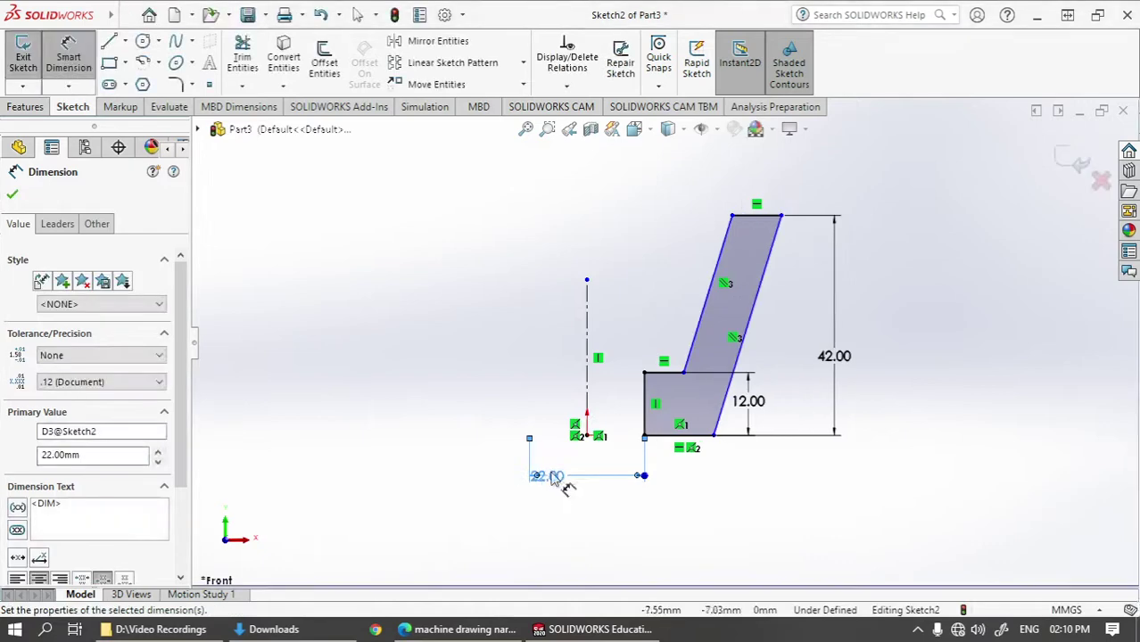
Dimension the base's outer corner as a 45 mm diameter across the centerline.
left_click(713, 436)
left_click(459, 438)
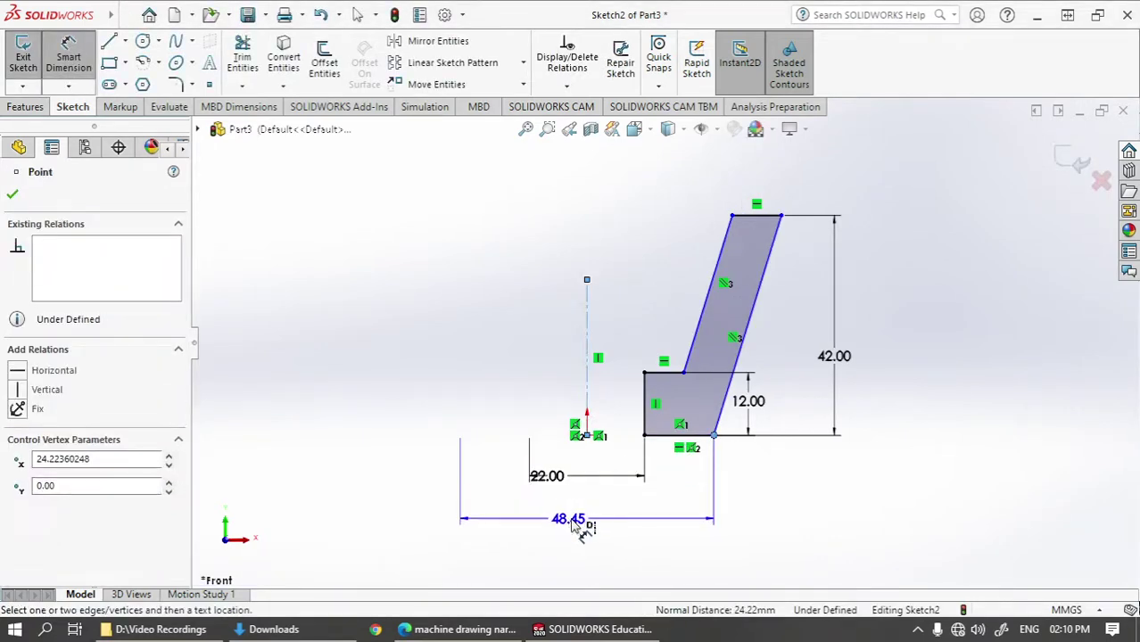
left_click(575, 522)
type("45")
key("Return")
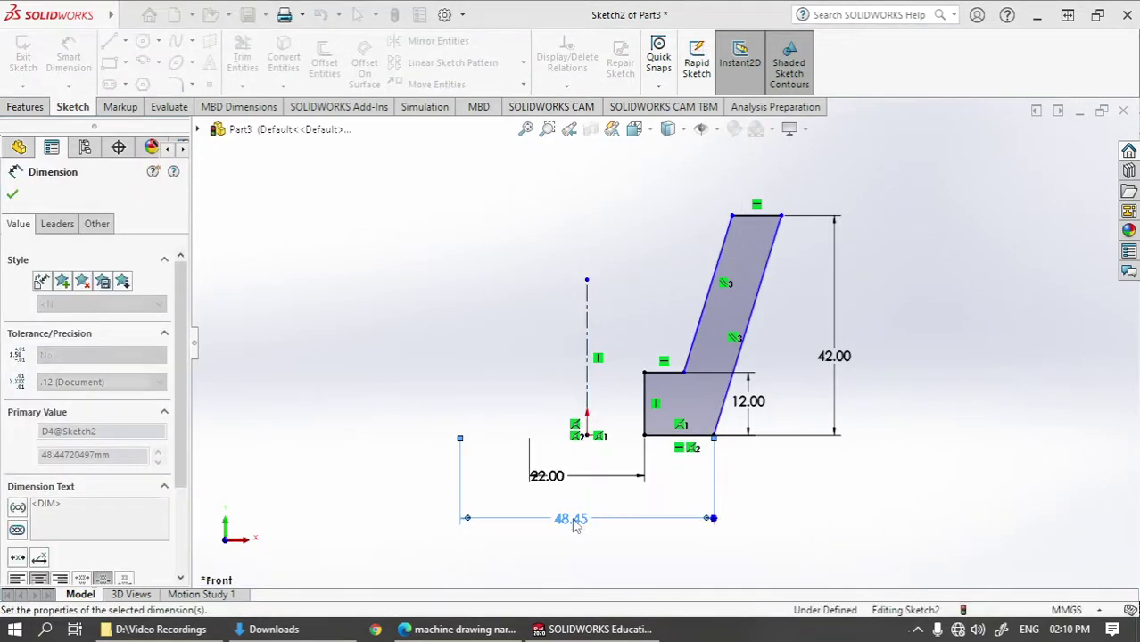
Consult the cup drawing and dimension the inner wall's lower corner as a 38 mm diameter across the centerline.
key("alt+Tab")
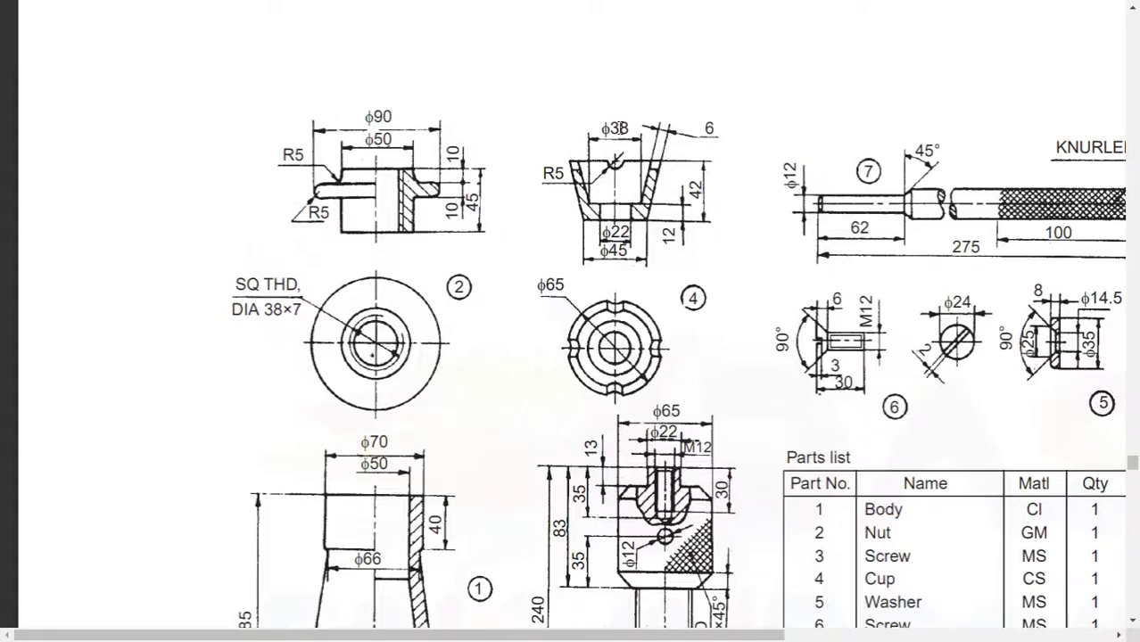
key("alt+Tab")
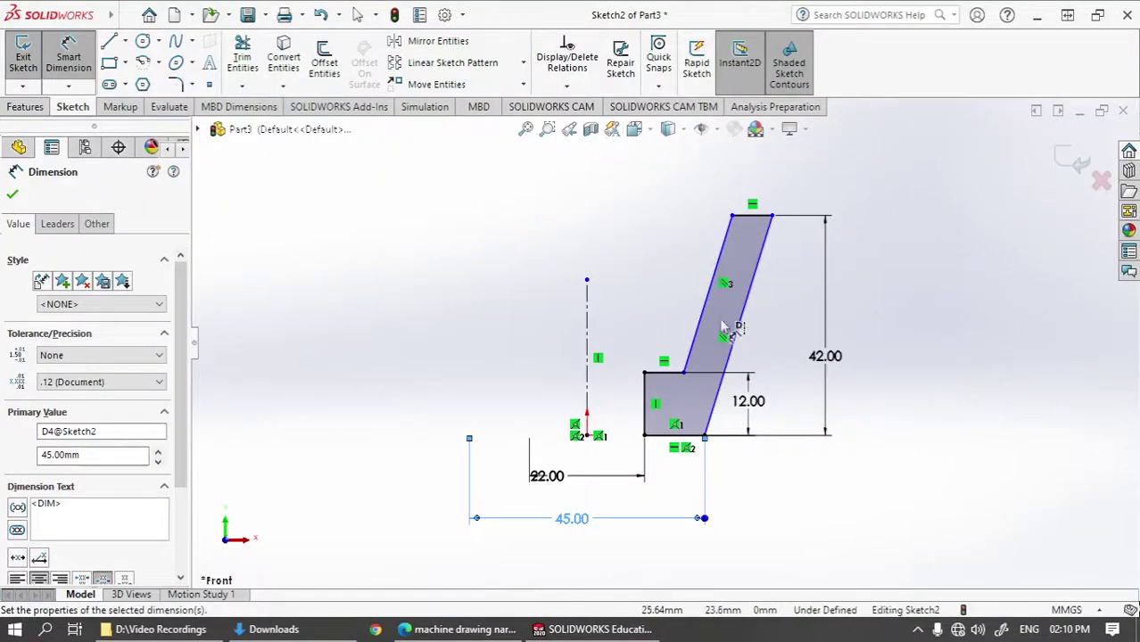
left_click(684, 371)
left_click(624, 228)
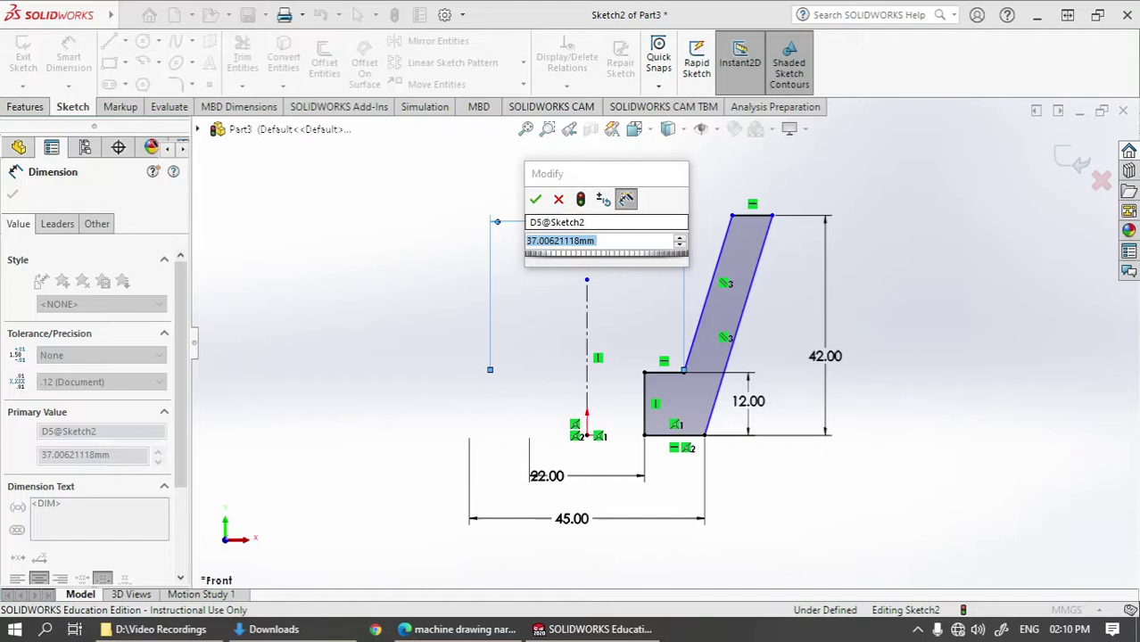
type("38")
key("Return")
key("alt+Tab")
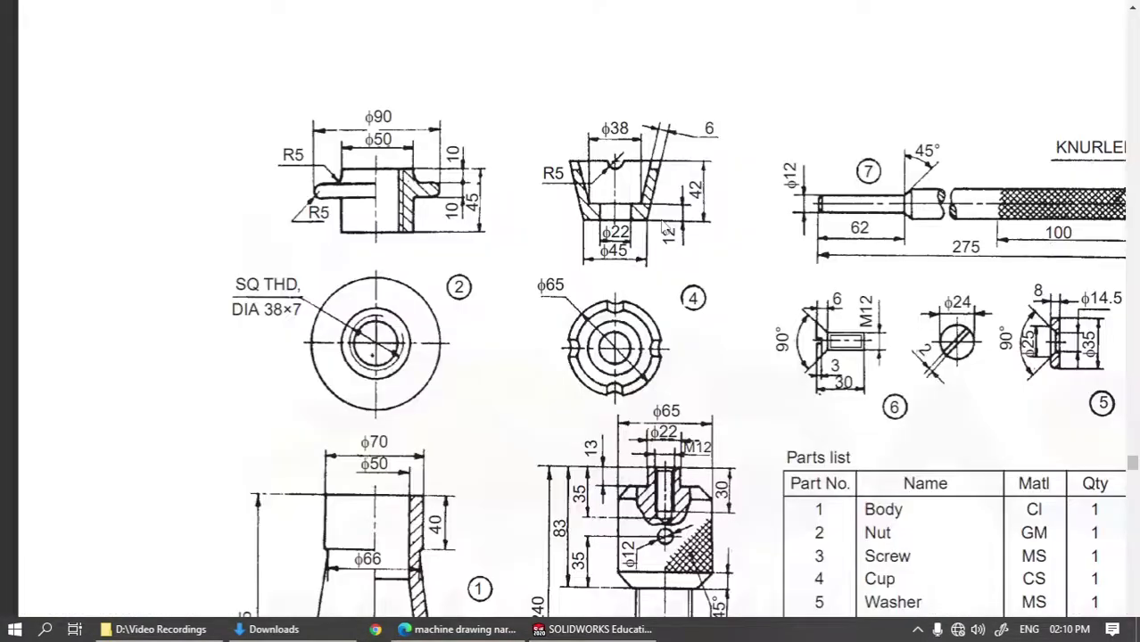
key("alt+Tab")
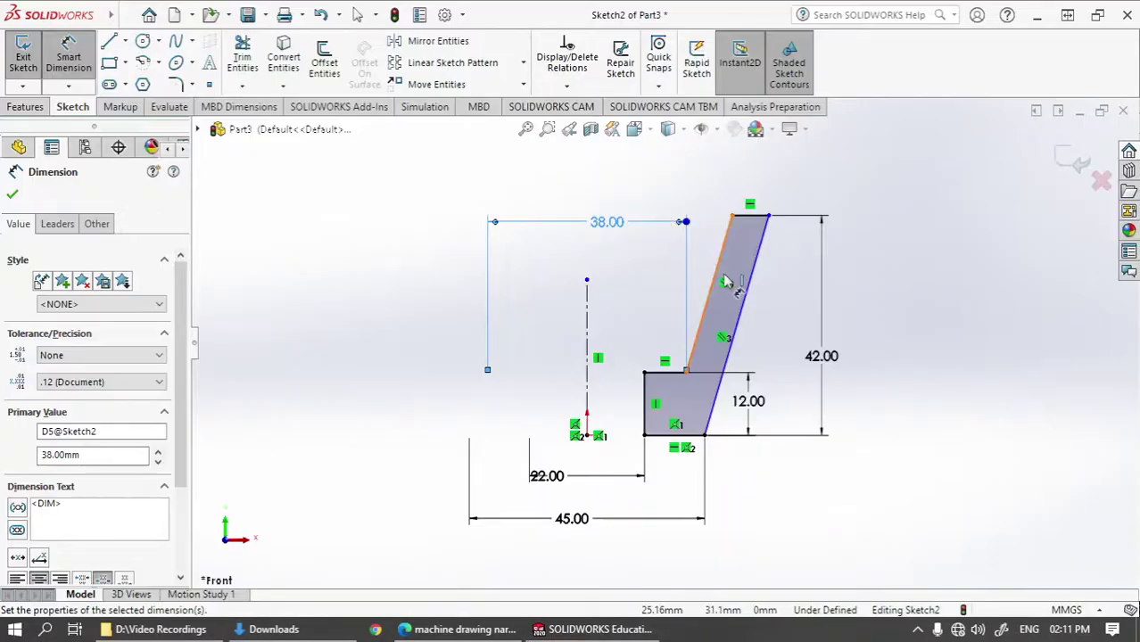
Dimension the cup wall's thickness between the two parallel slanted lines as 6 mm.
left_click(749, 284)
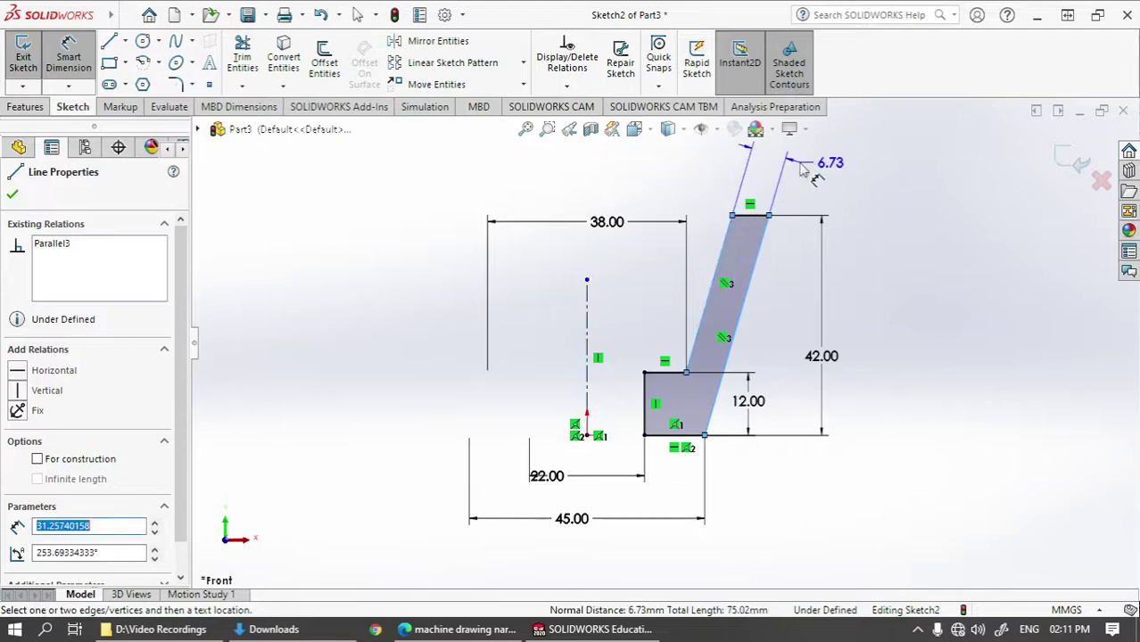
left_click(802, 169)
type("6")
key("Return")
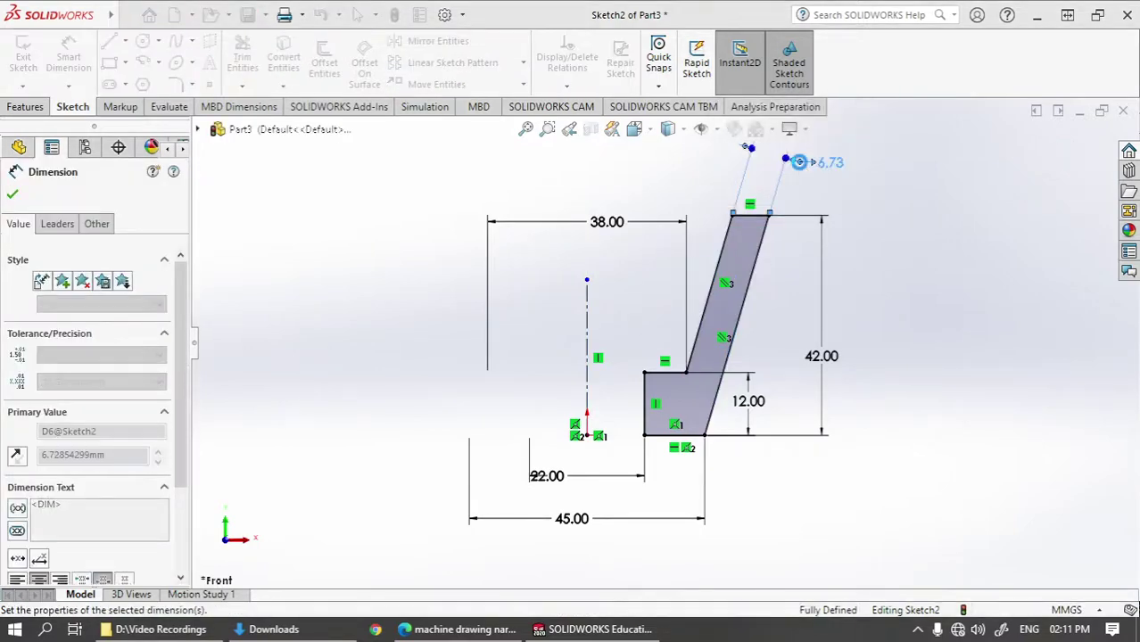
key("Escape")
key("Escape")
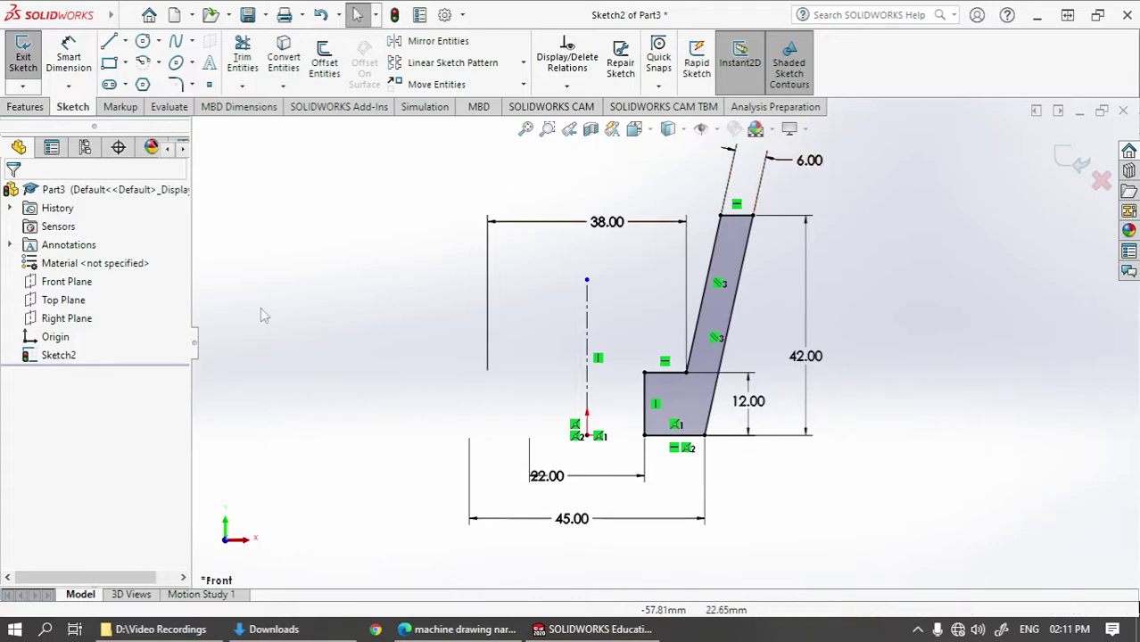
Revolve the half-section profile 360 degrees about the vertical centerline.
left_click(24, 107)
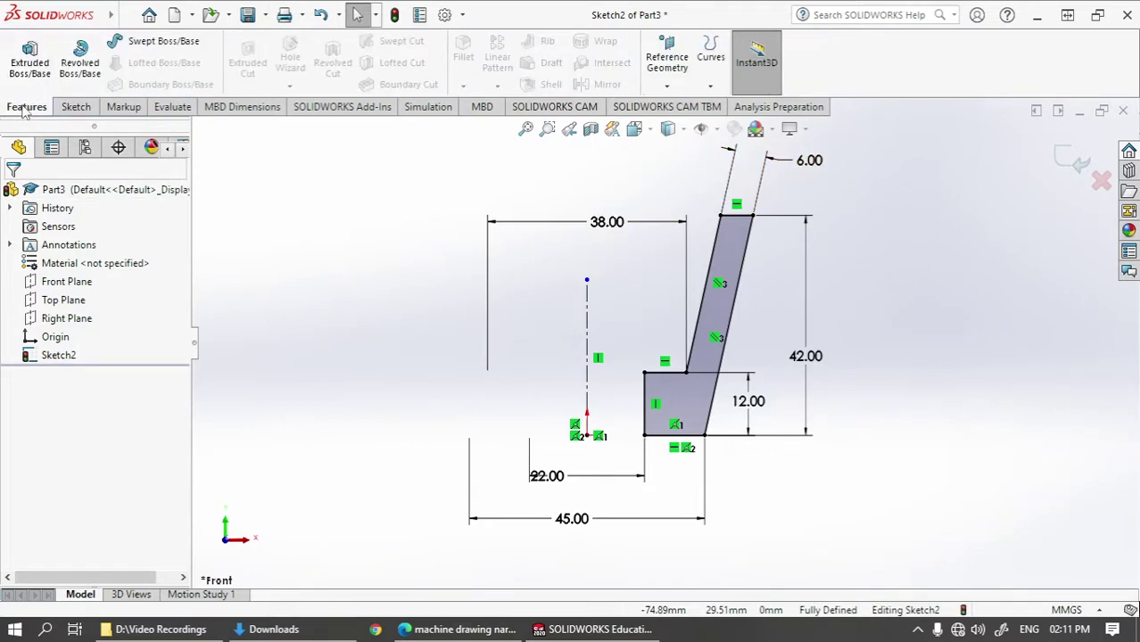
left_click(88, 60)
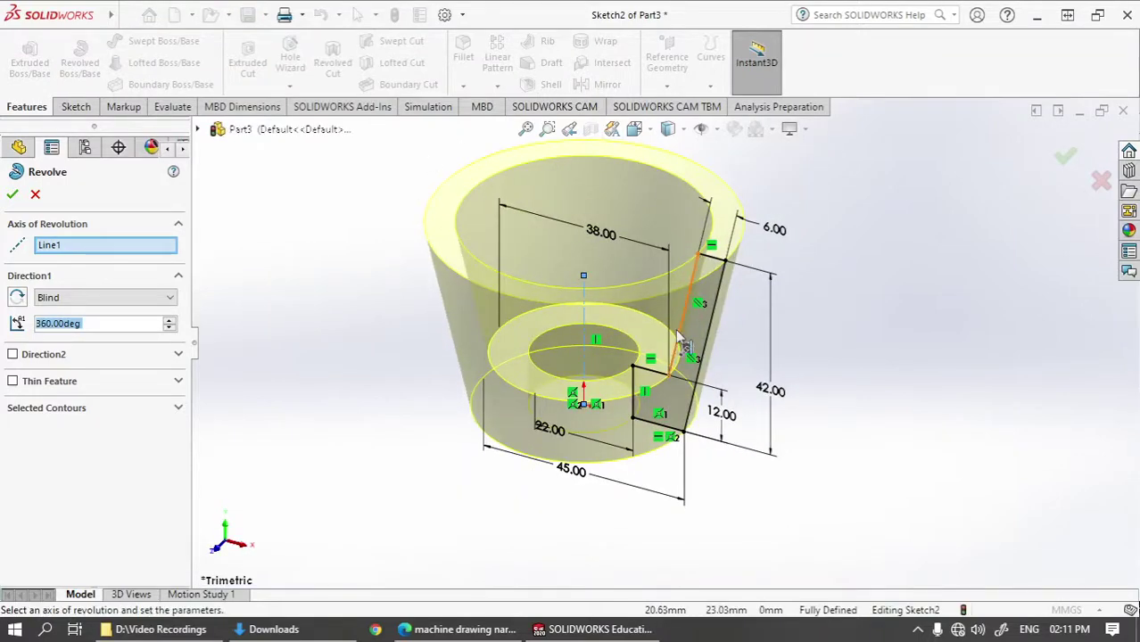
left_click(1066, 158)
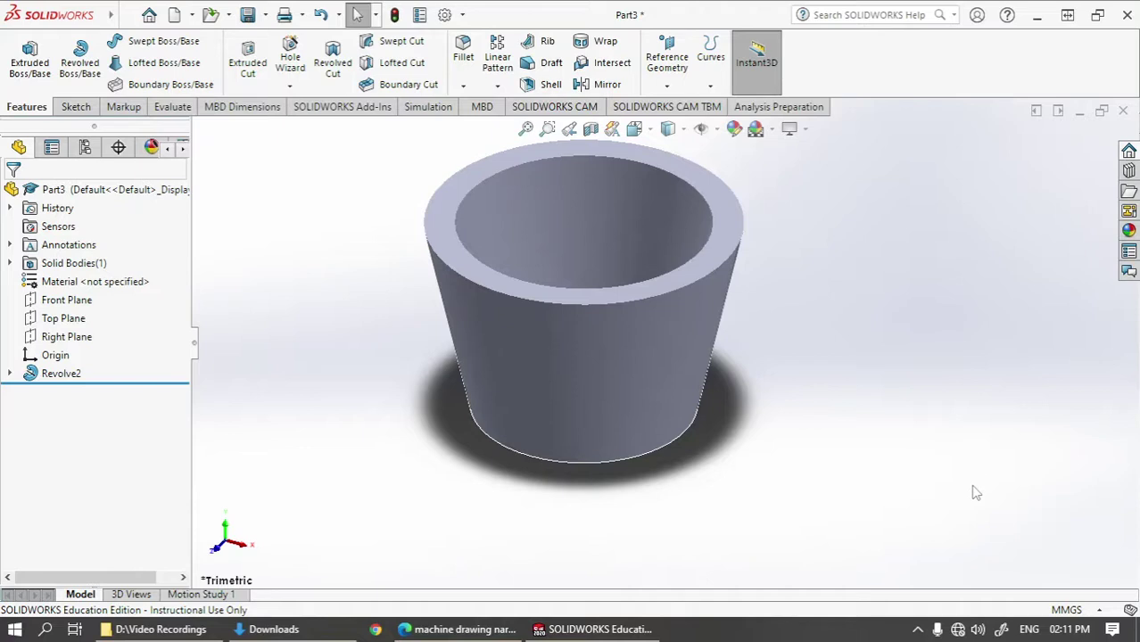
Consult the cup drawing for the rim notch and start a sketch on the Front Plane, viewed from the front.
left_click(78, 107)
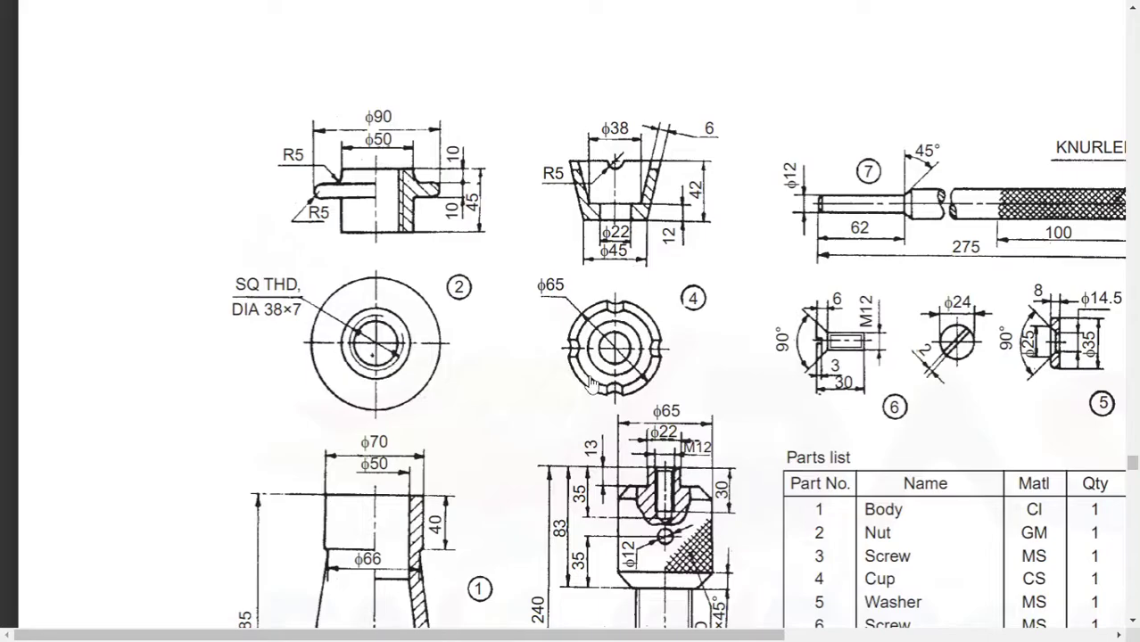
key("alt+Tab")
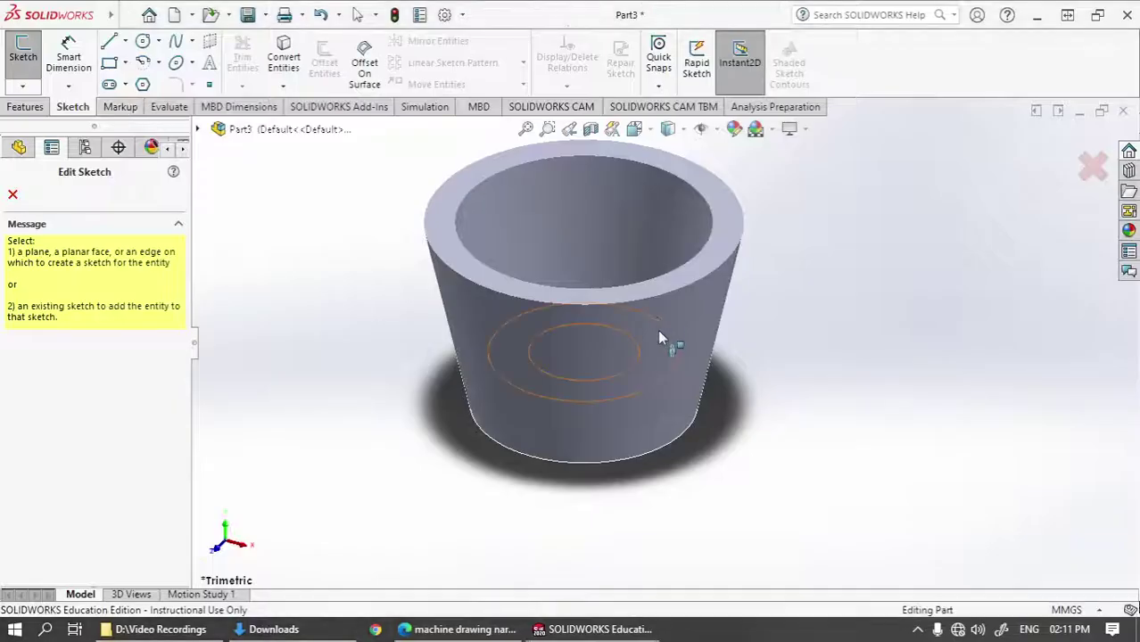
scroll(738, 421, "up", 3)
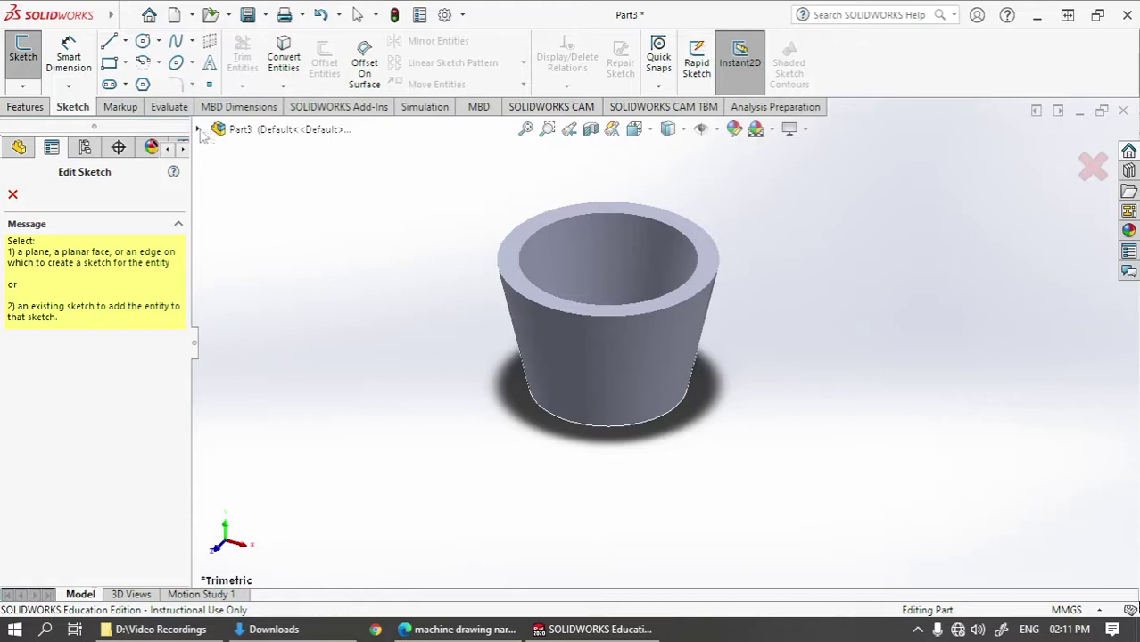
left_click(199, 130)
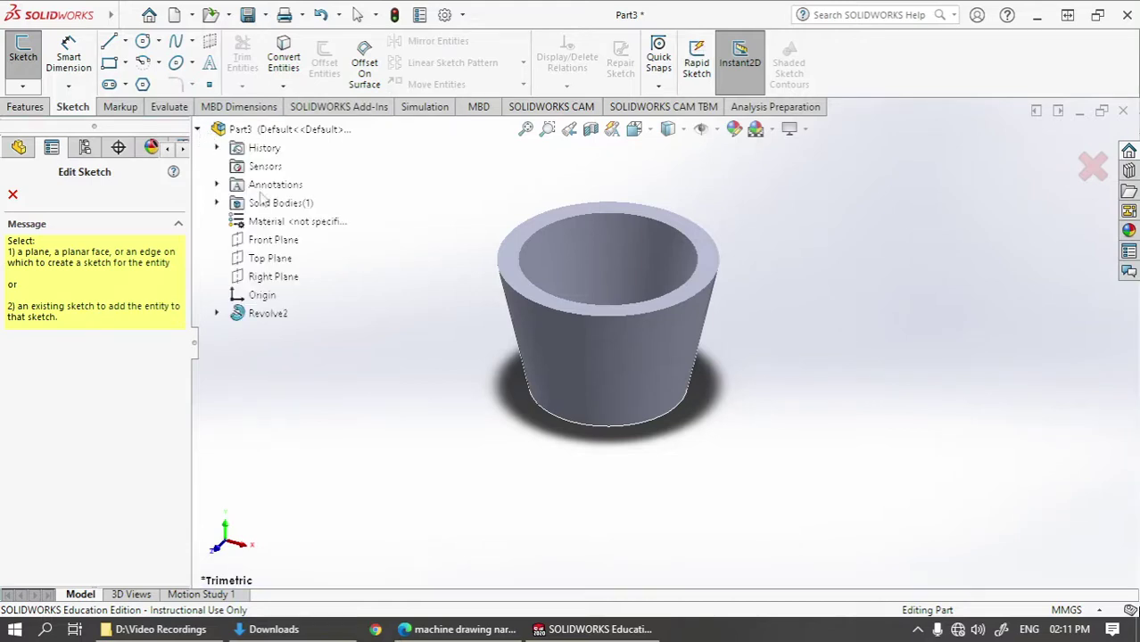
left_click(273, 240)
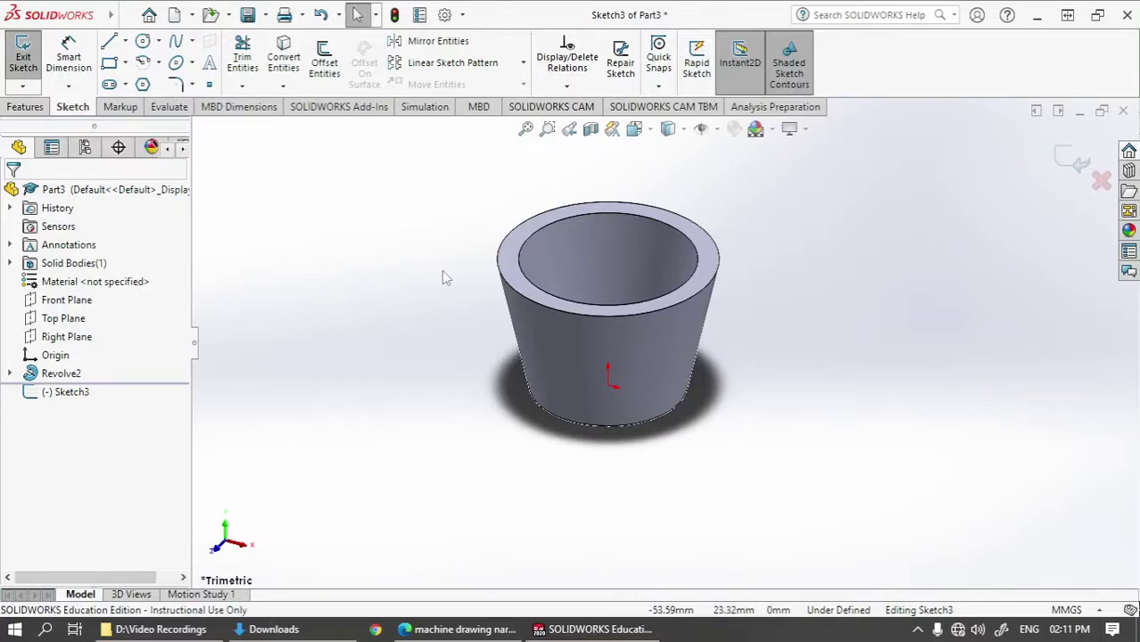
key("ctrl+space")
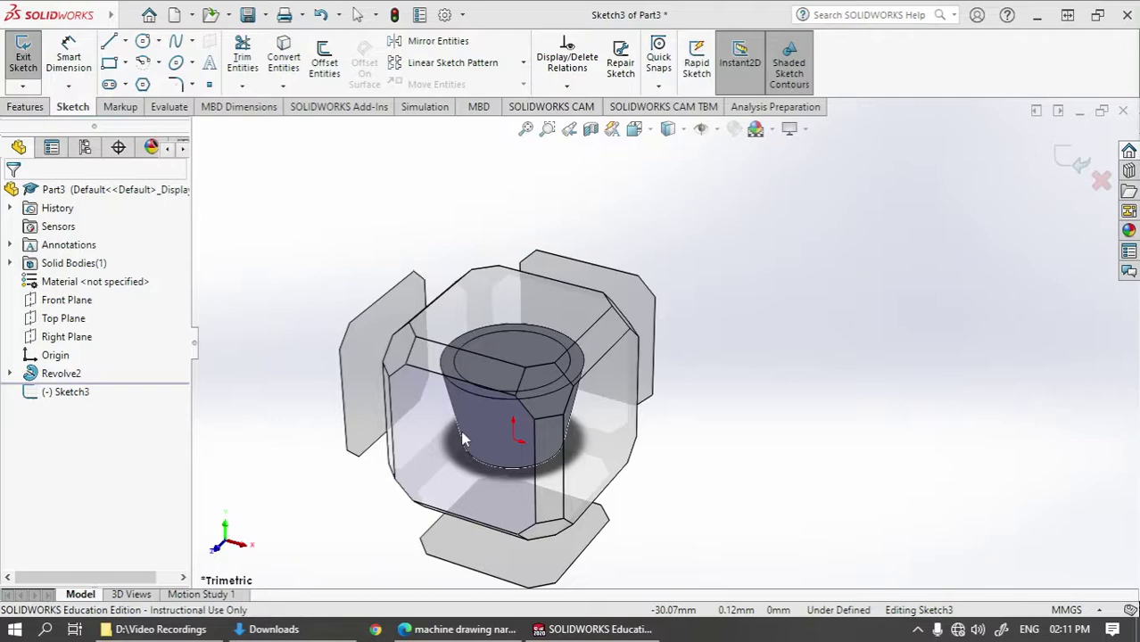
left_click(462, 438)
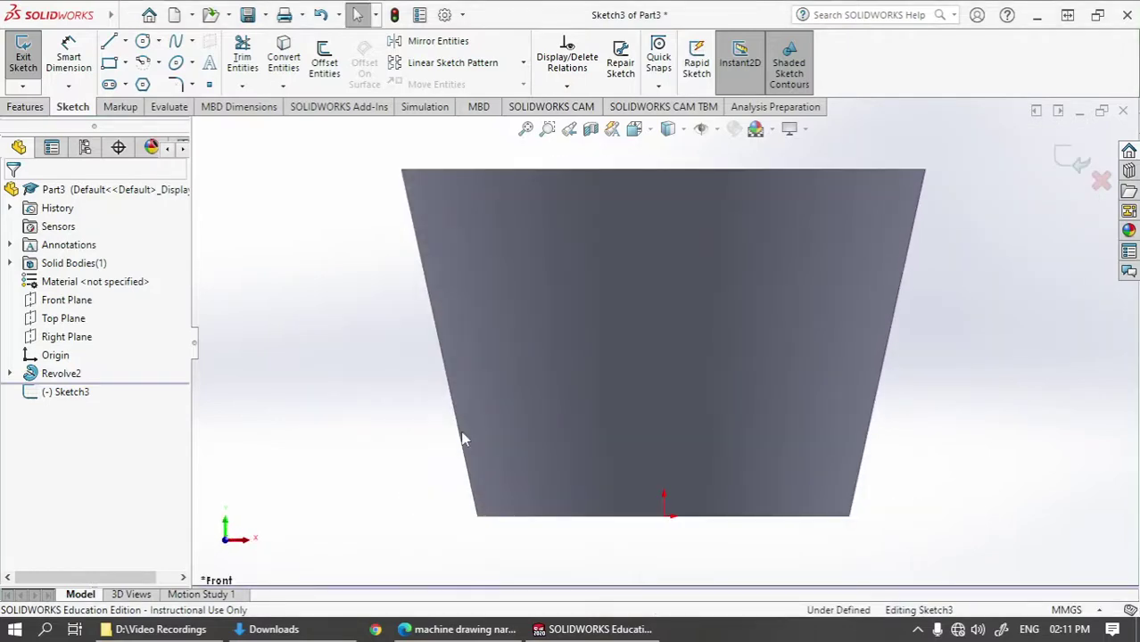
Sketch a circle about 11.3 mm in diameter, centered on the rim edge directly above the origin.
left_click(143, 41)
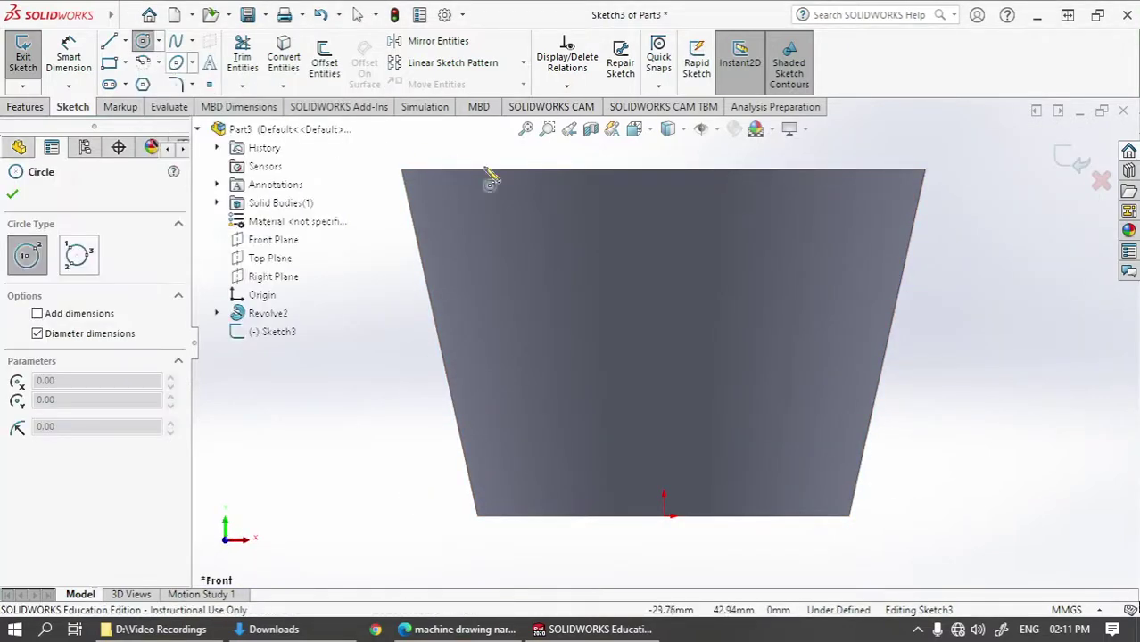
left_click(663, 169)
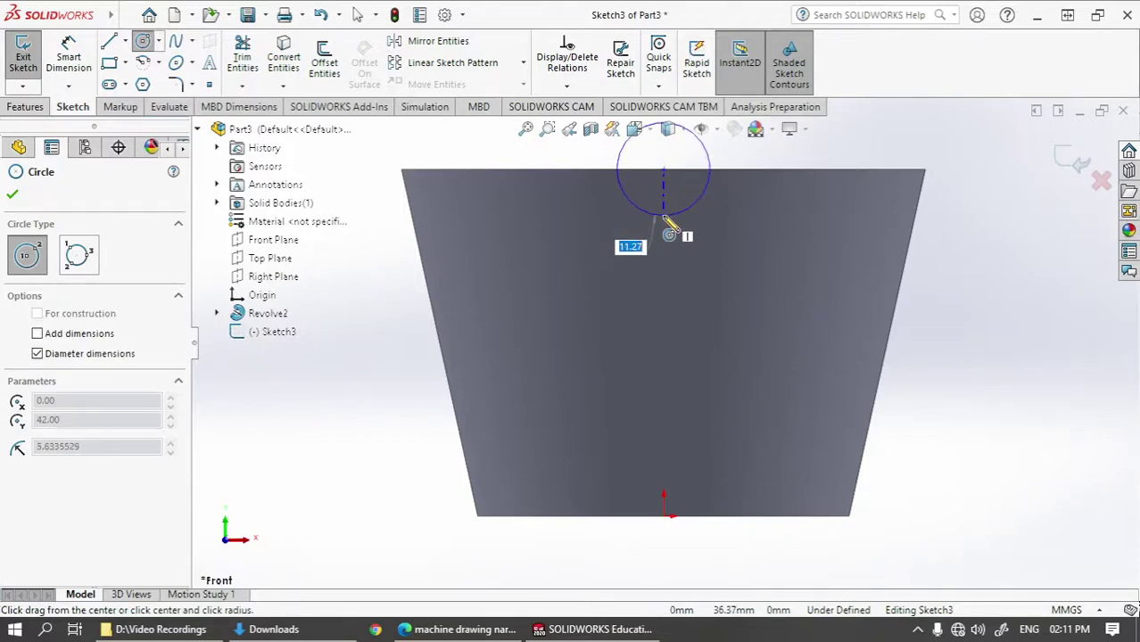
left_click(662, 217)
key("alt+Tab")
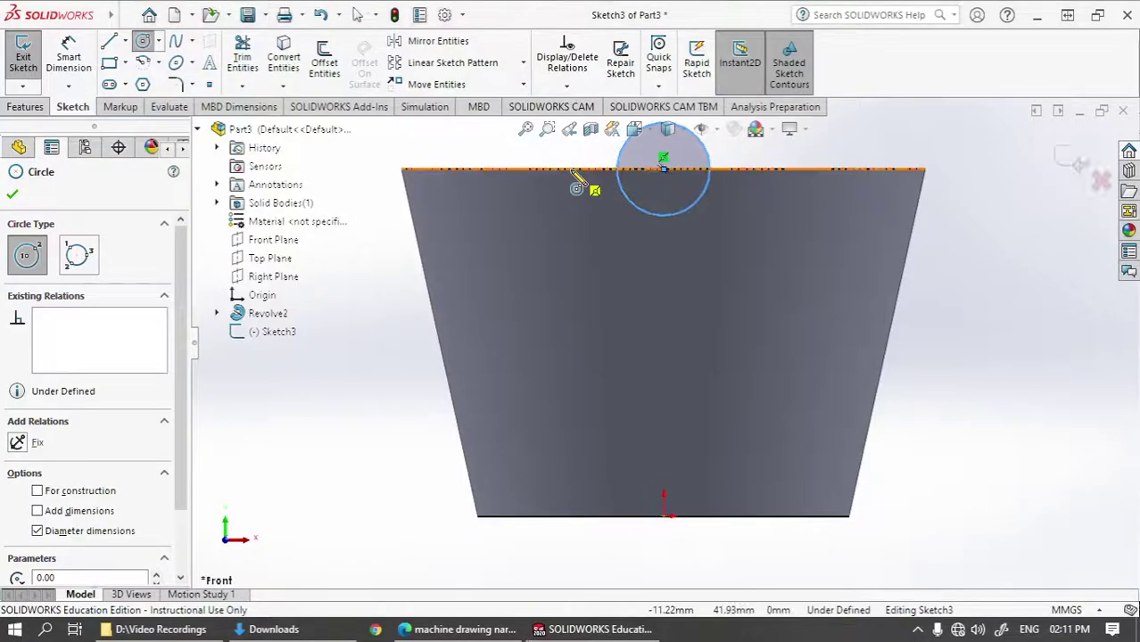
Dimension the rim circle's diameter as 10 mm.
left_click(77, 55)
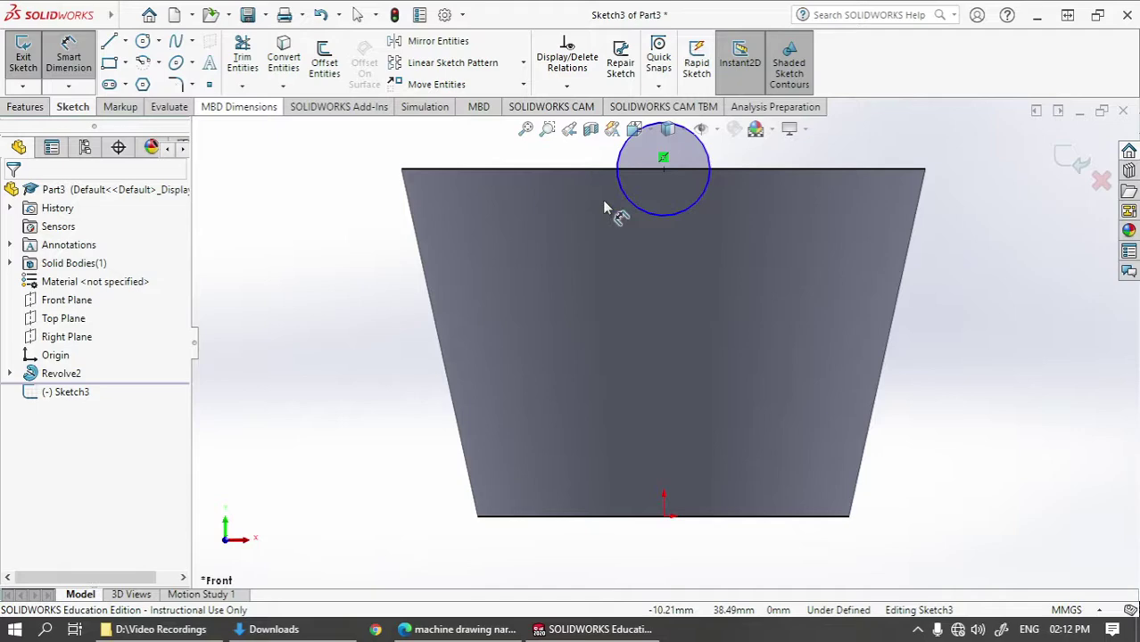
left_click(684, 210)
left_click(753, 264)
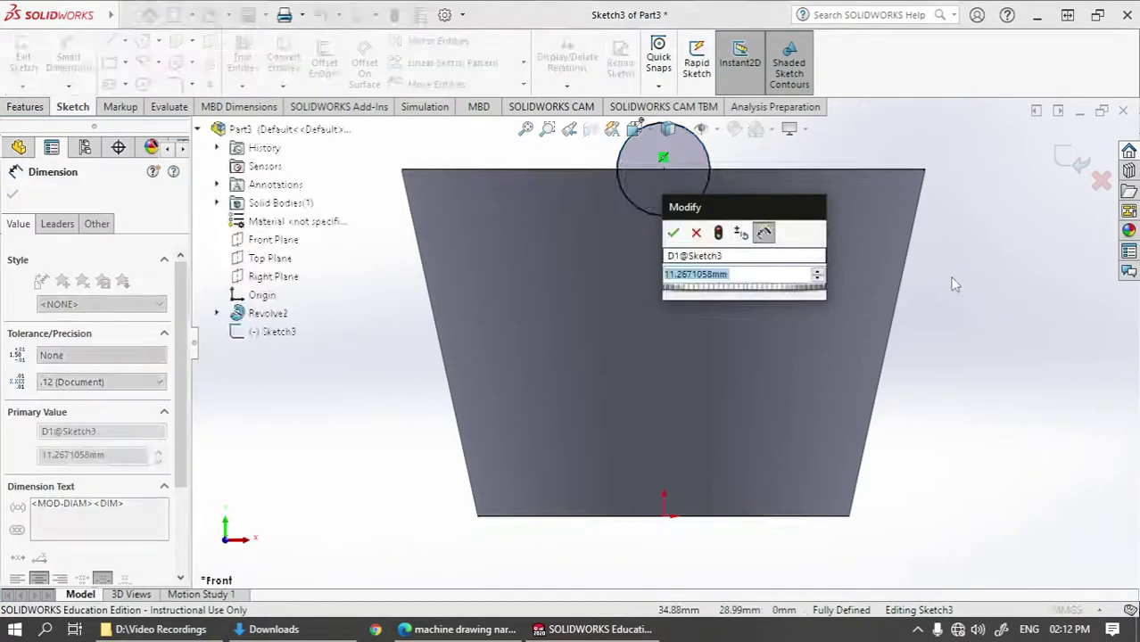
type("10")
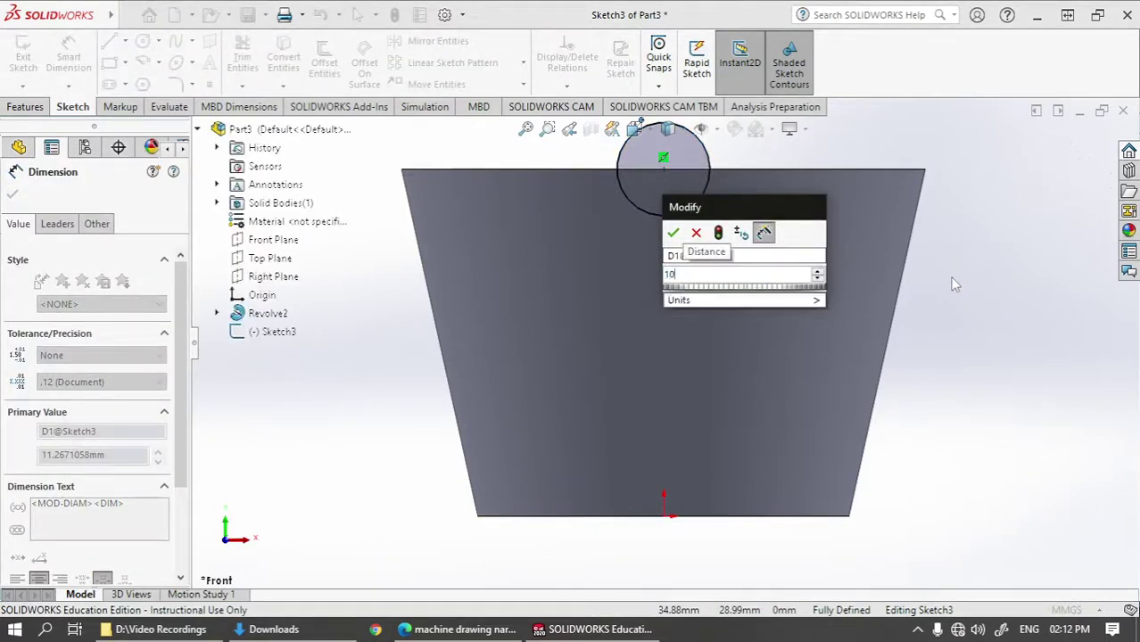
key("Return")
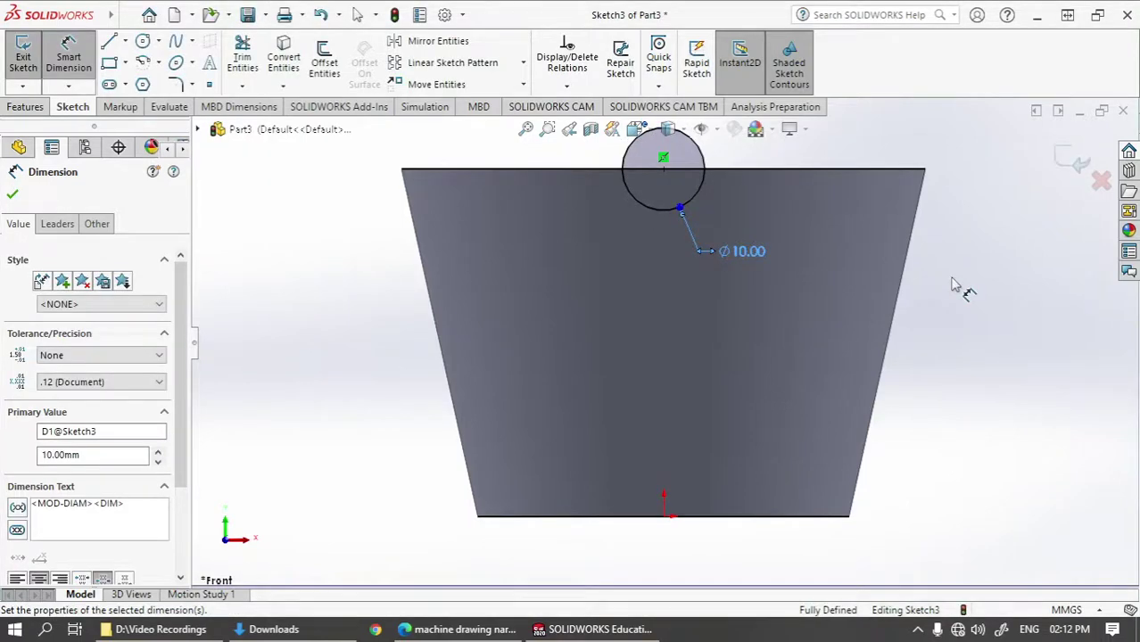
key("Escape")
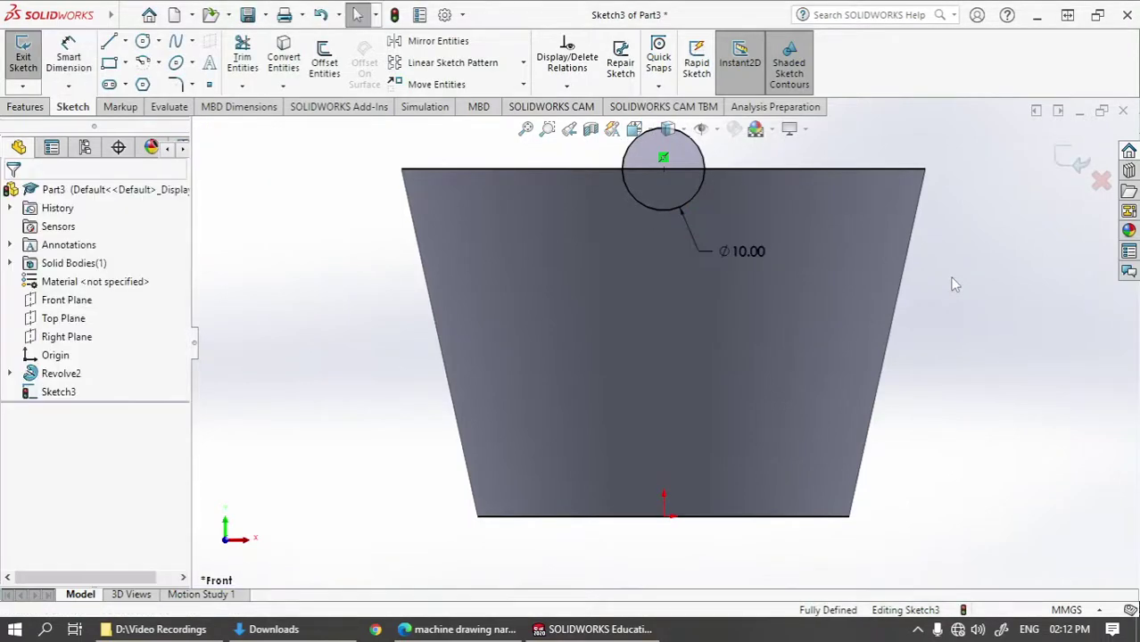
Extrude-cut the circle Through All in one direction to notch one side of the cup's rim.
left_click(25, 106)
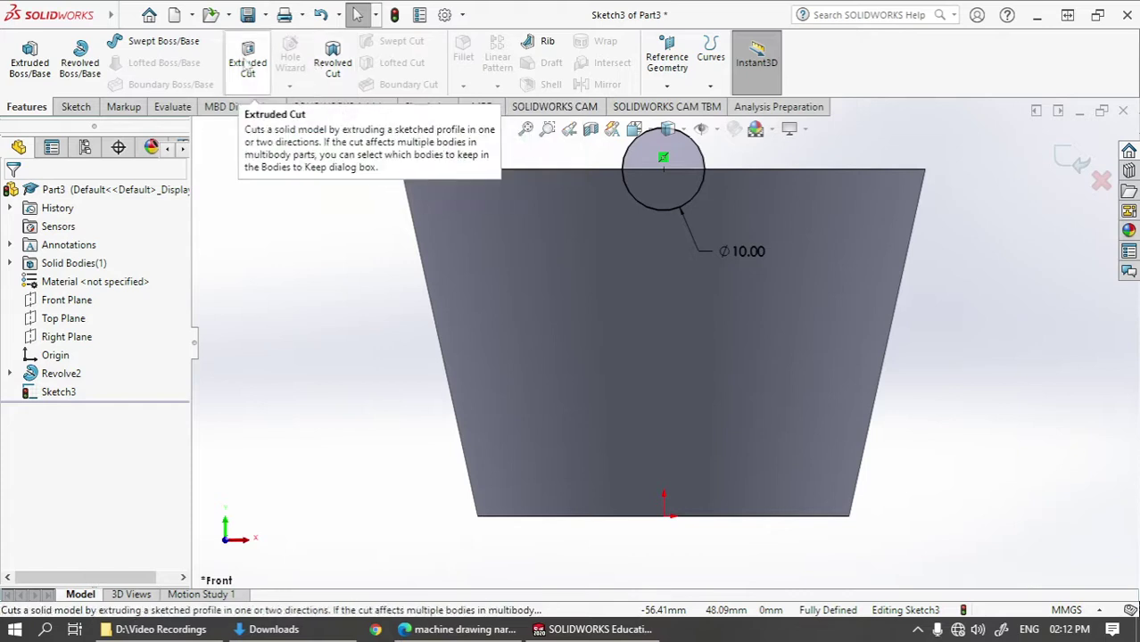
left_click(247, 64)
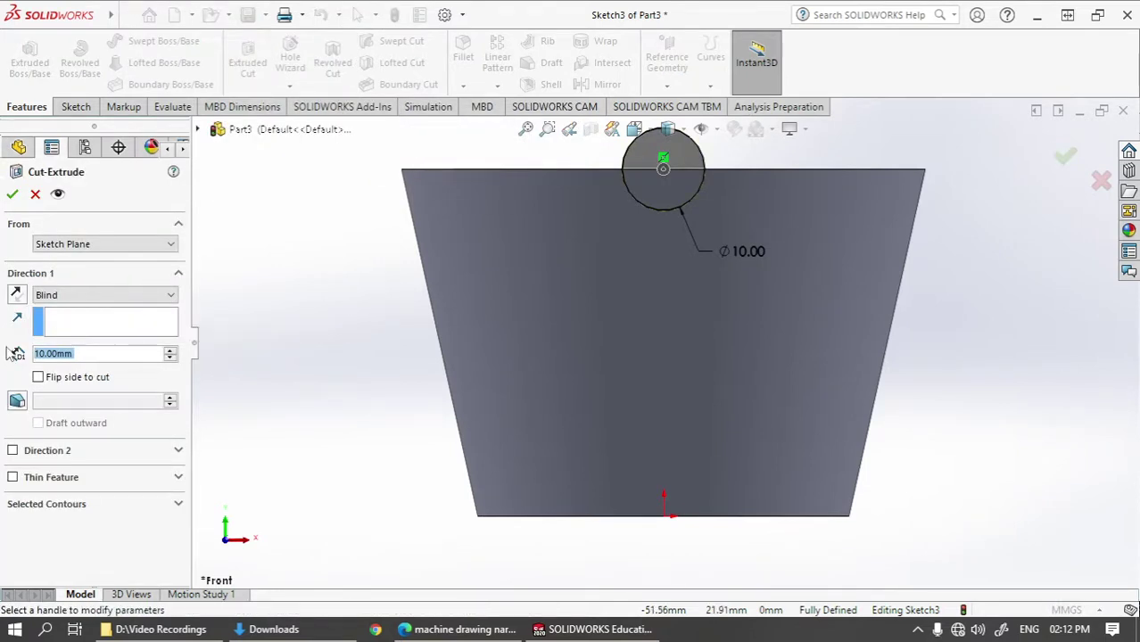
left_click(67, 297)
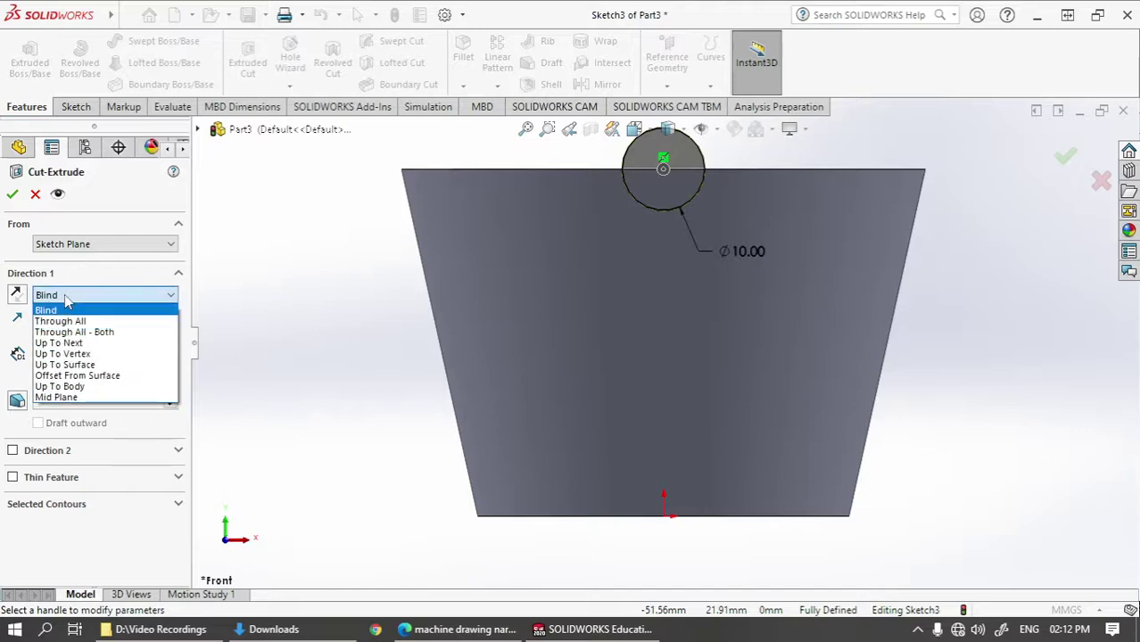
left_click(63, 321)
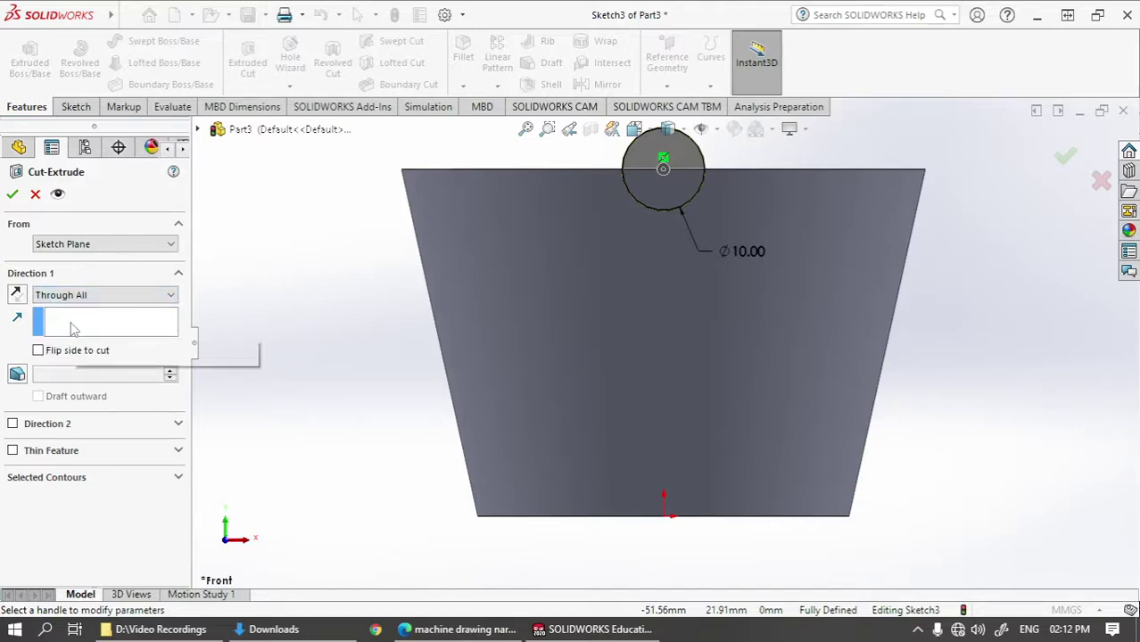
middle_click_drag(991, 234, 858, 241)
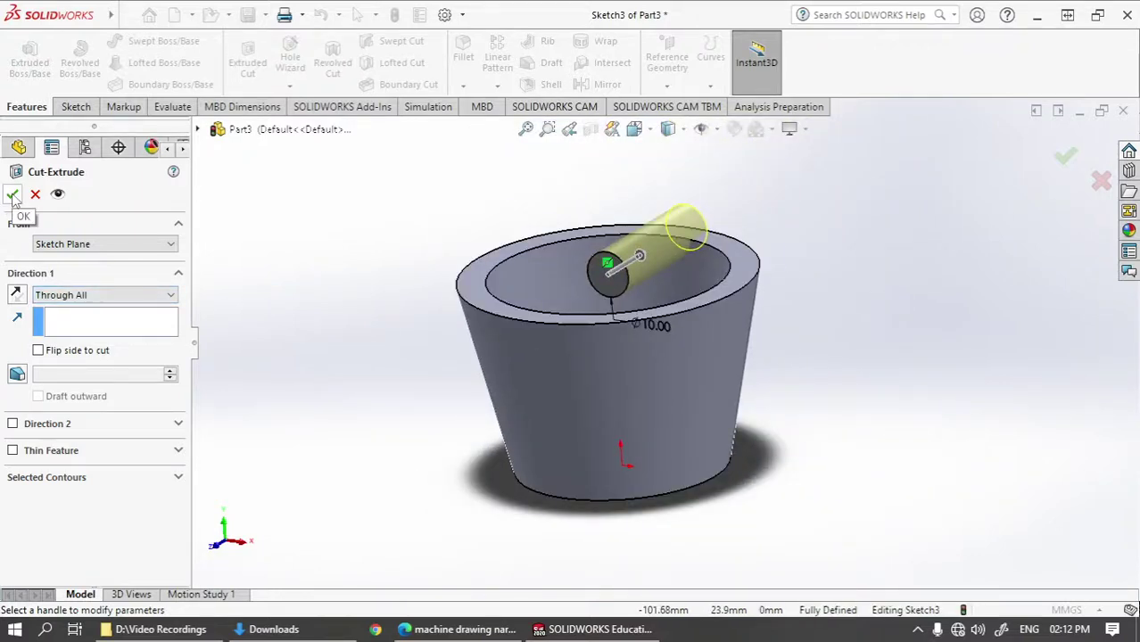
key("Return")
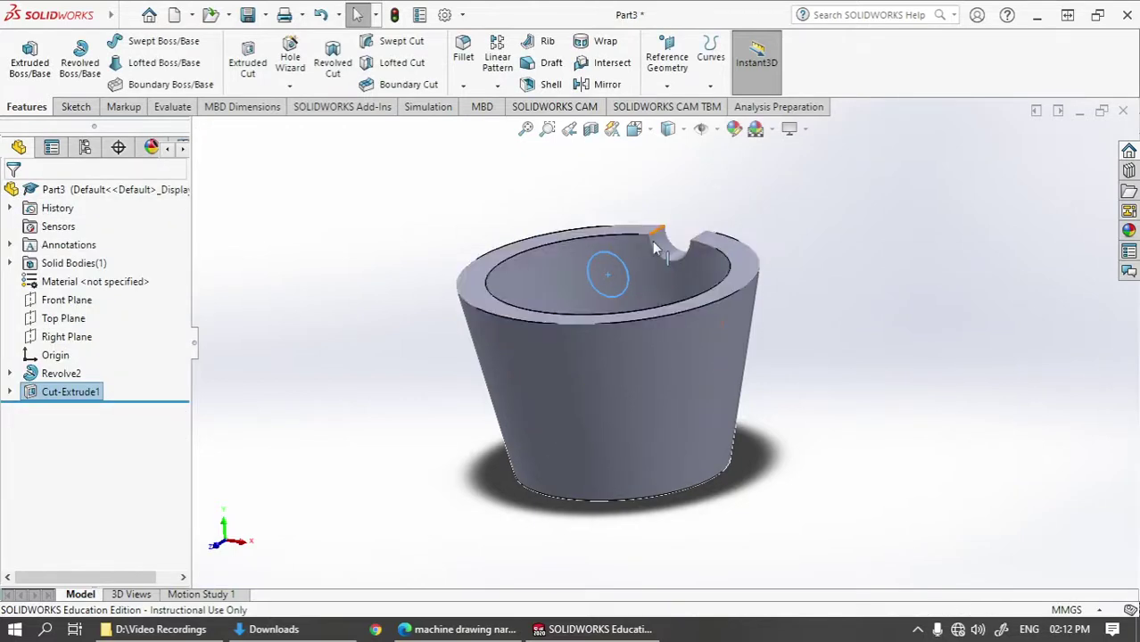
left_click(789, 224)
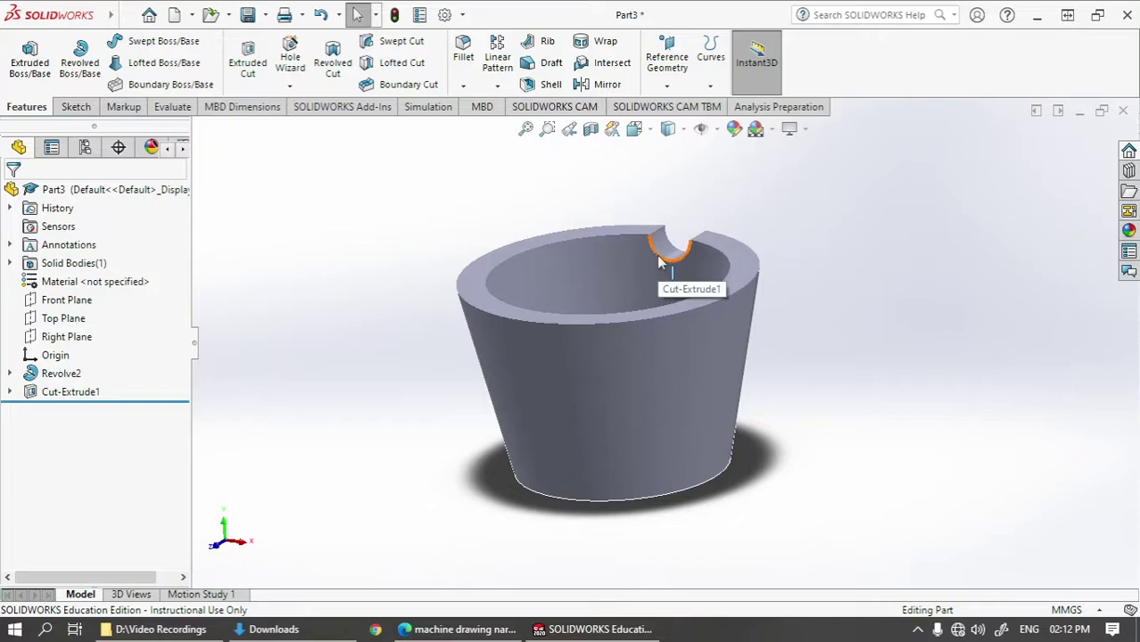
Circular-pattern the rim notch cut around the cup's outer conical face with 4 equally spaced instances over 360 degrees.
left_click(493, 86)
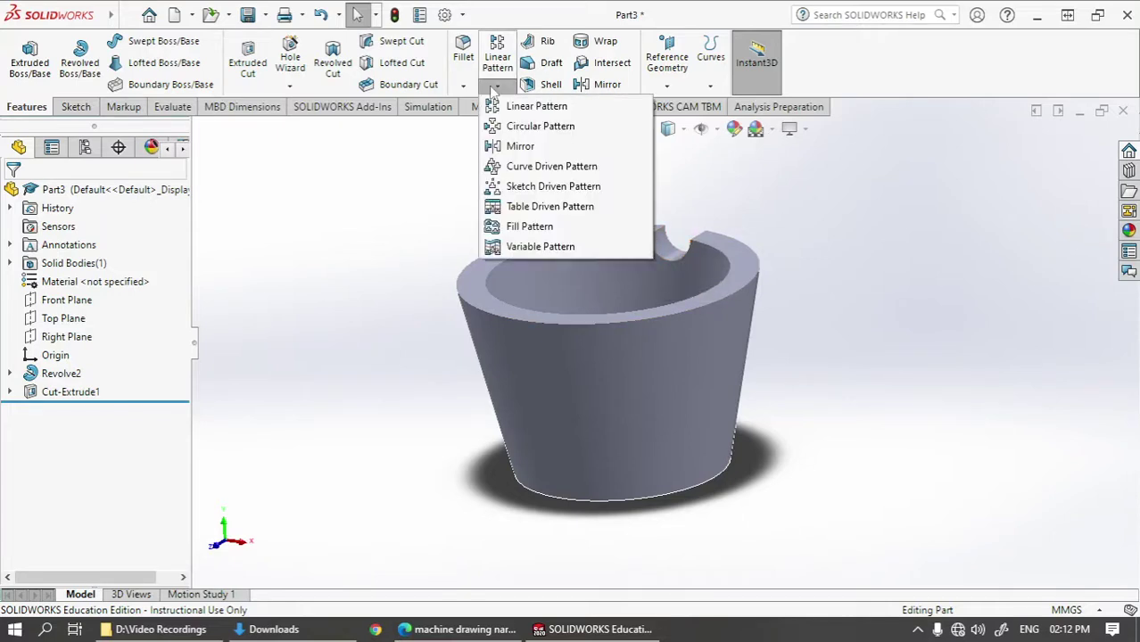
left_click(526, 127)
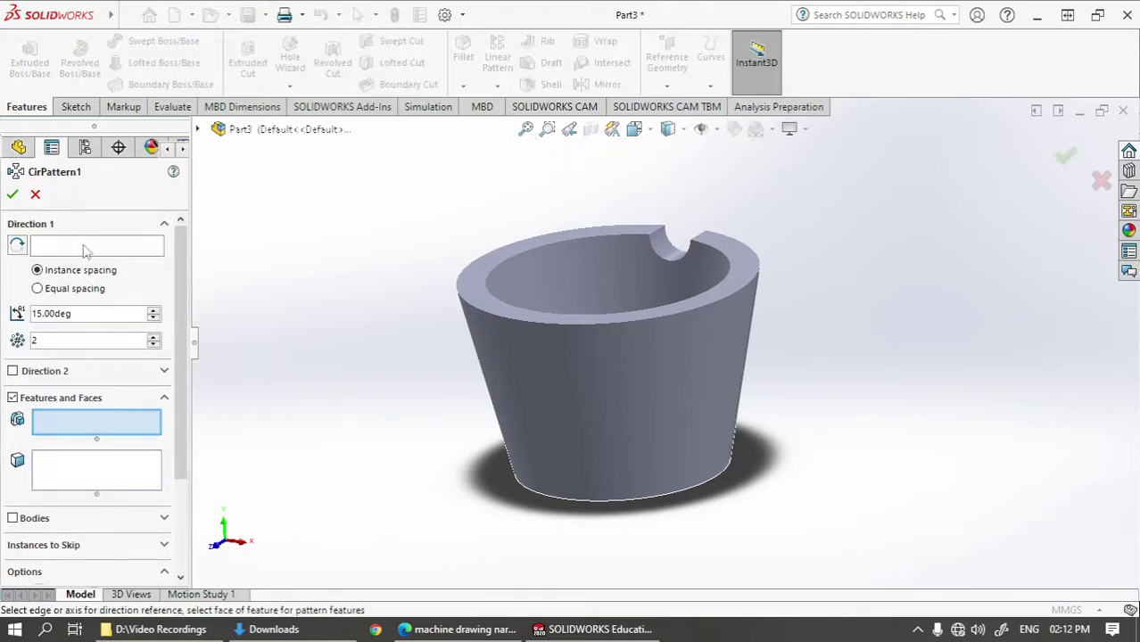
left_click(655, 389)
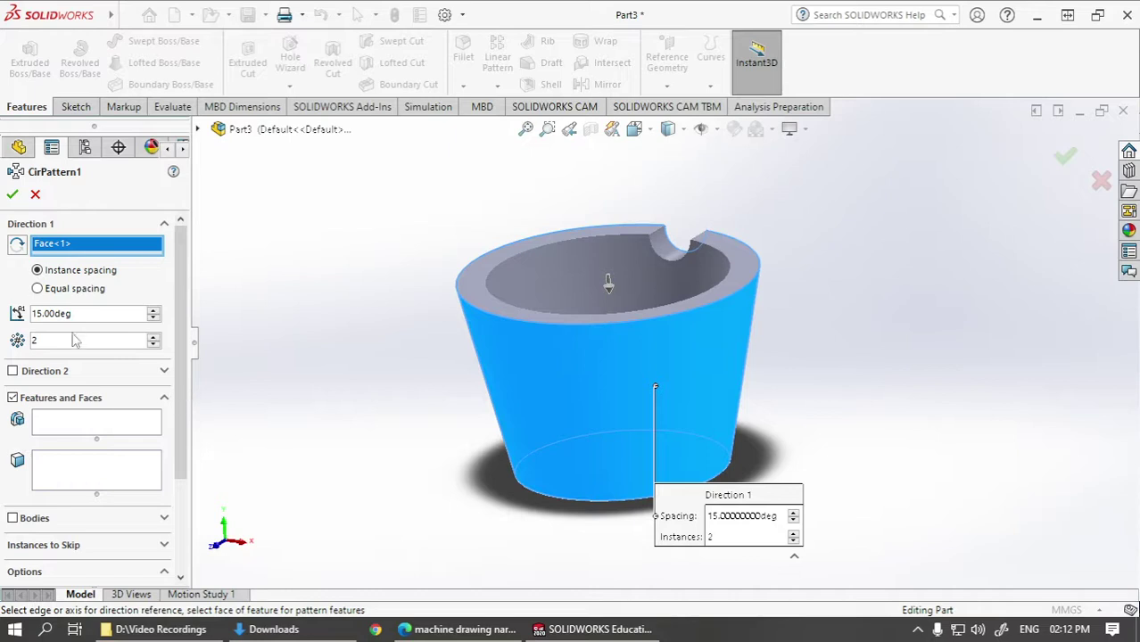
left_click(46, 291)
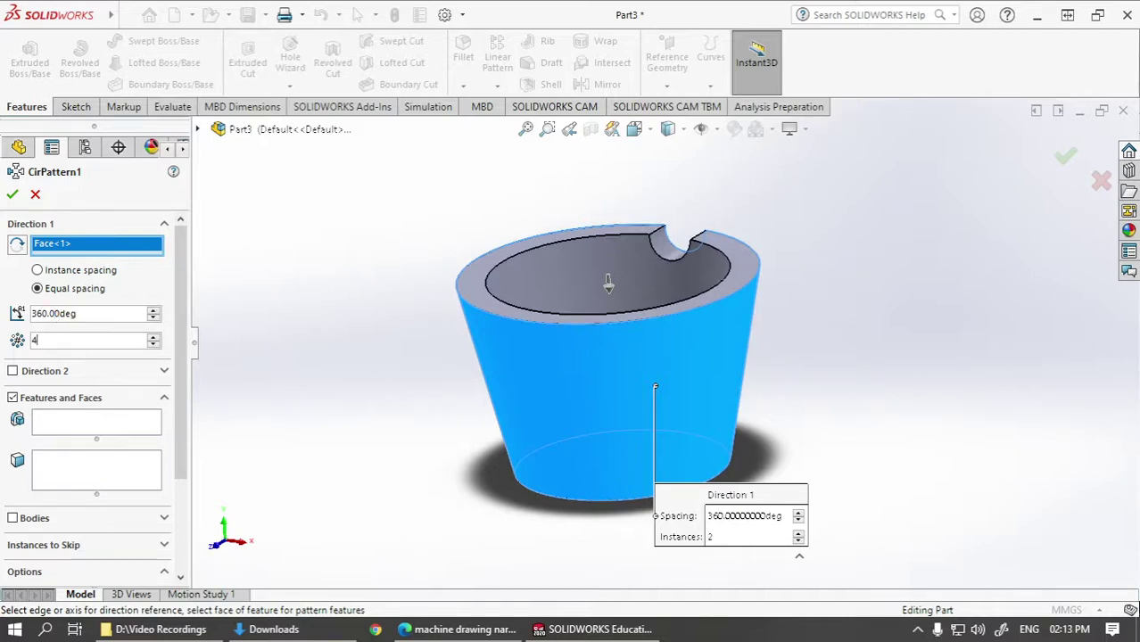
key("Return")
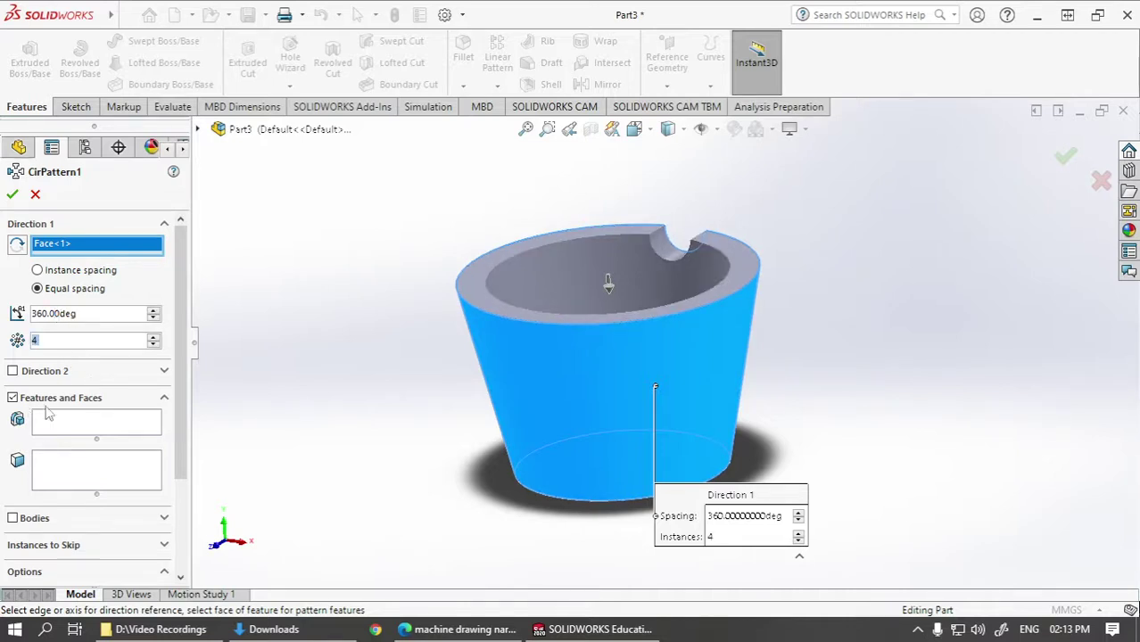
left_click(57, 425)
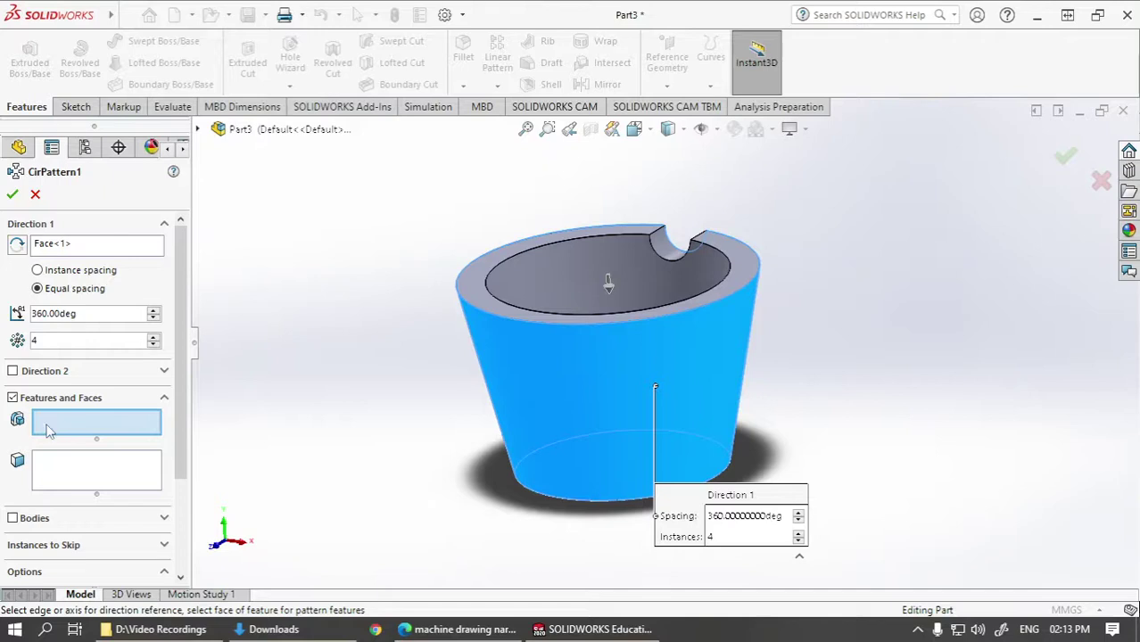
left_click(666, 248)
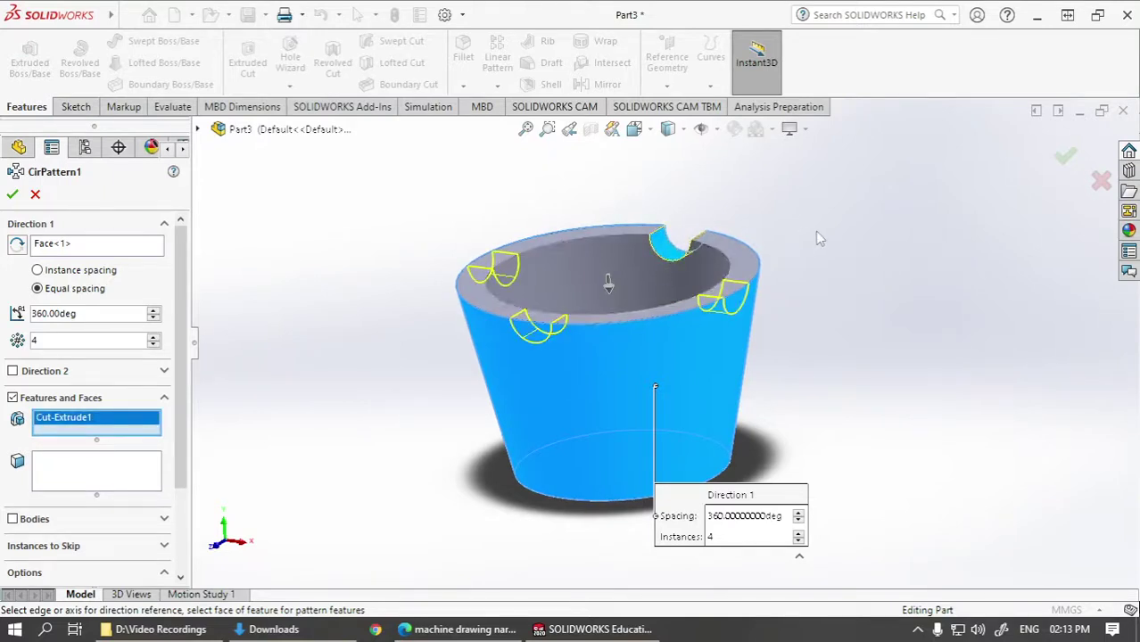
middle_click_drag(820, 239, 752, 250)
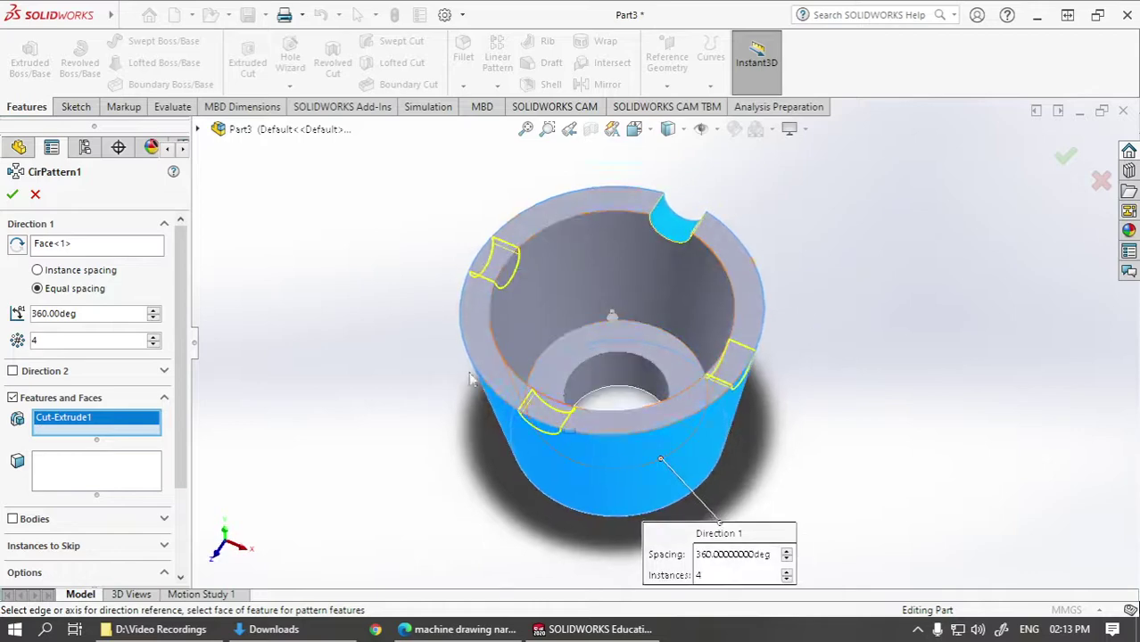
left_click(1066, 158)
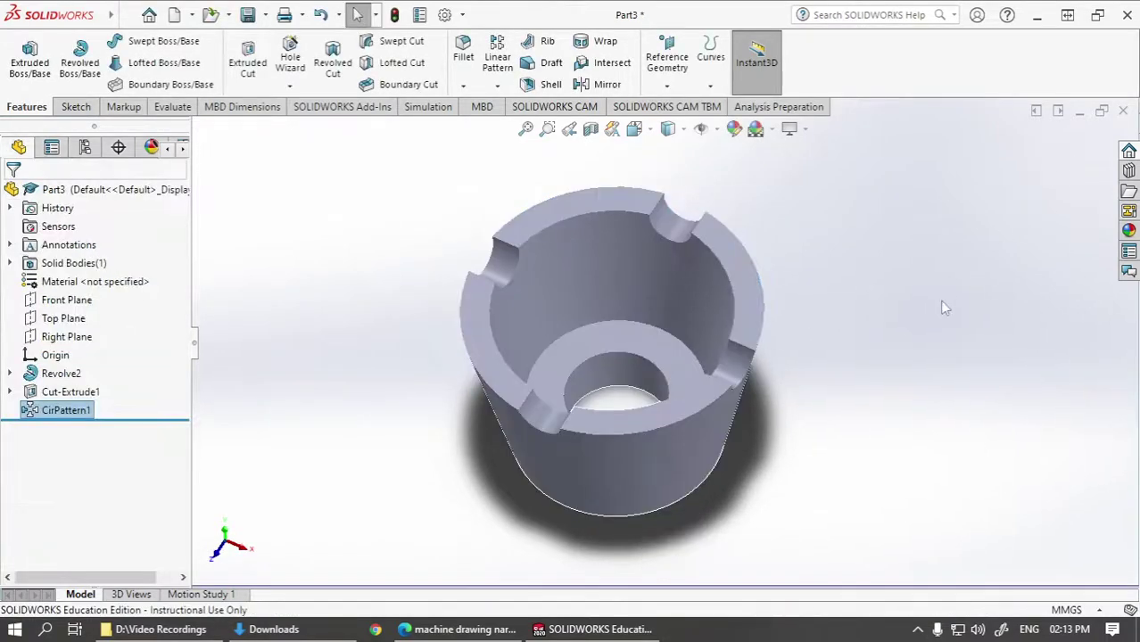
middle_click_drag(907, 429, 890, 293)
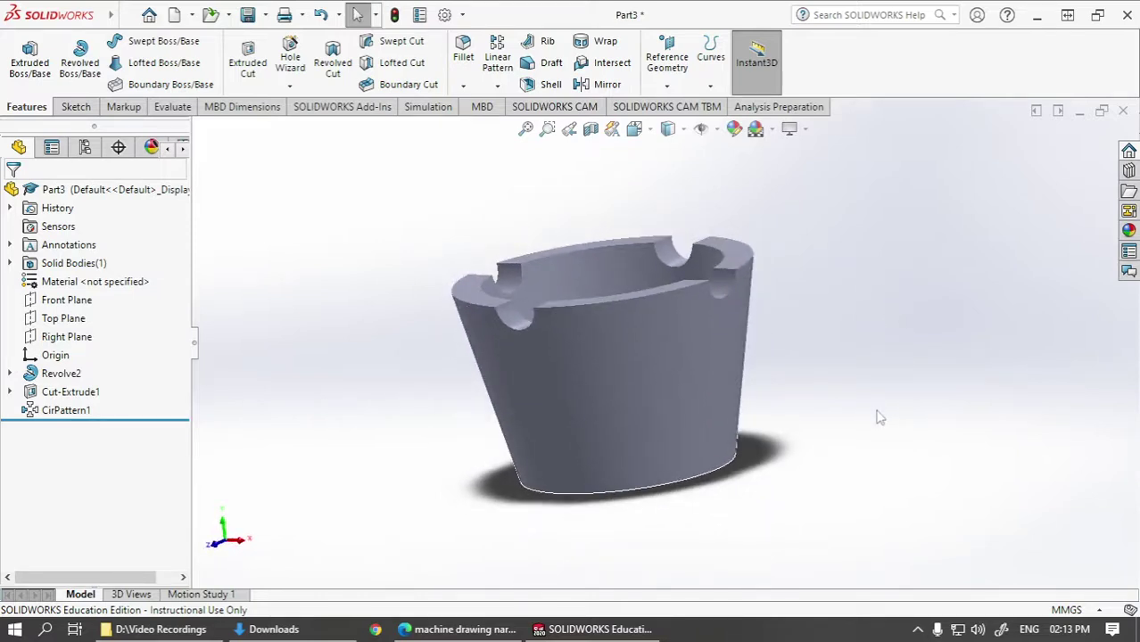
Save the part under the name Cup in the Screw Jack folder as a SOLIDWORKS Part.
left_click(126, 15)
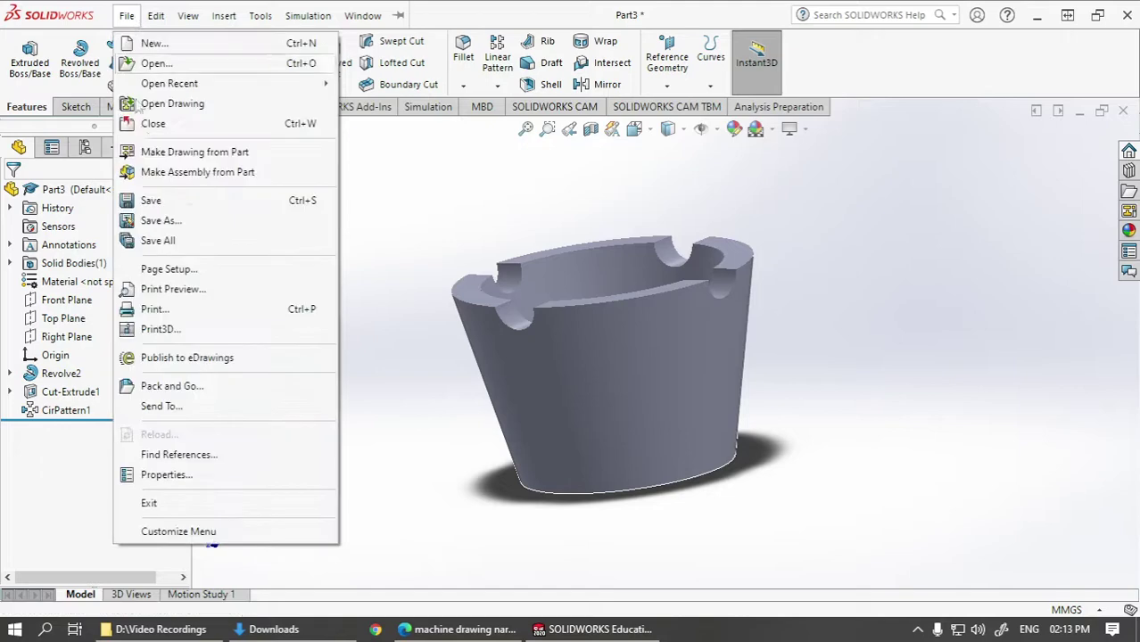
left_click(150, 220)
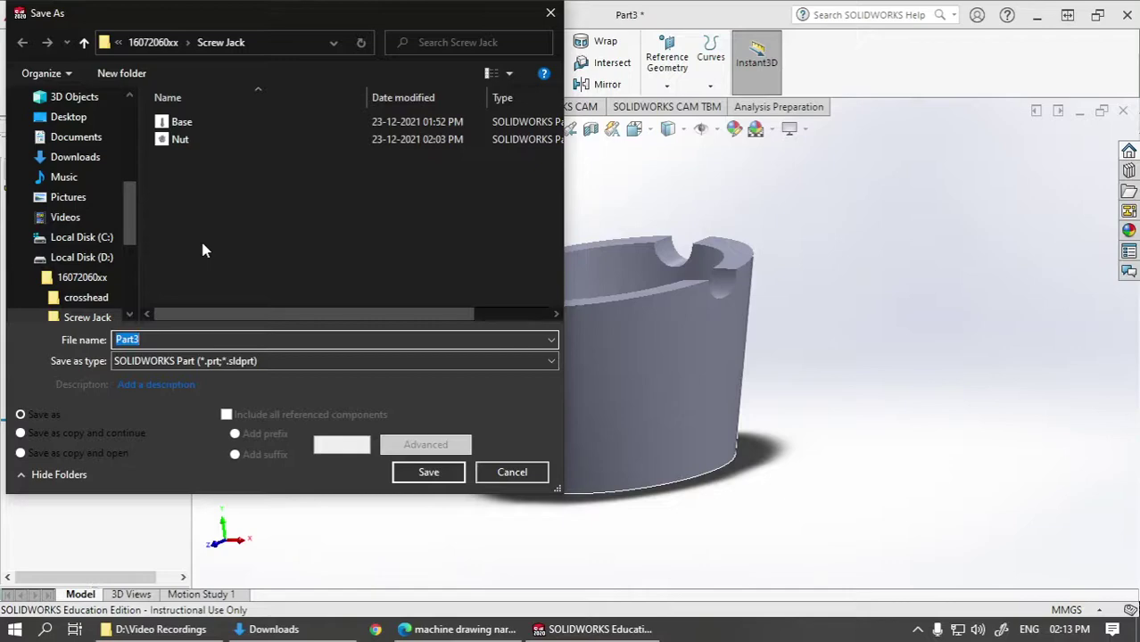
type("Cp")
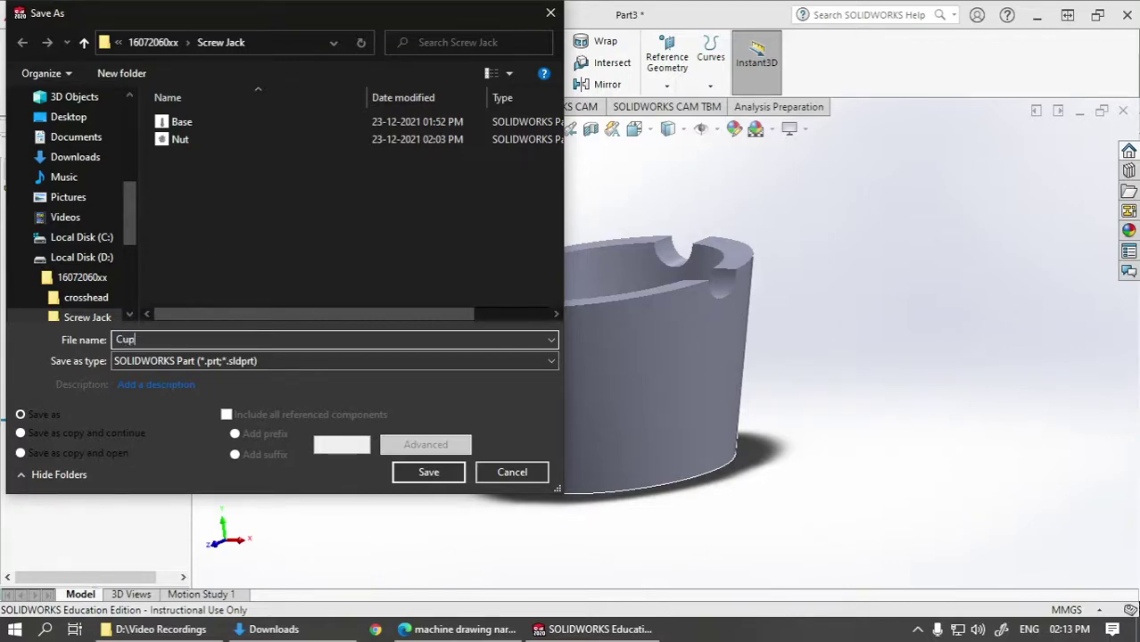